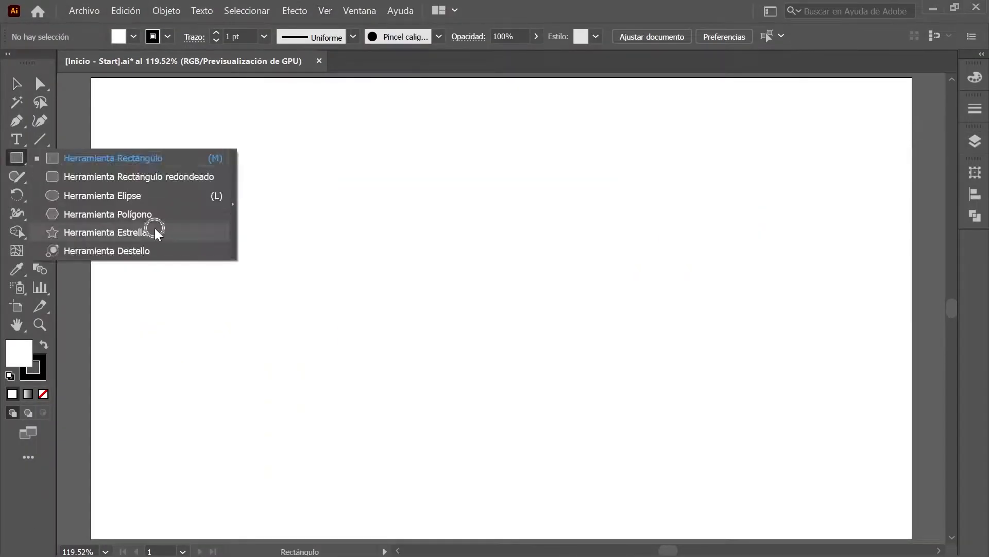
- Draw an 8-point star on the artboard
drag(16, 157, 155, 228)
click(500, 308)
text(250)
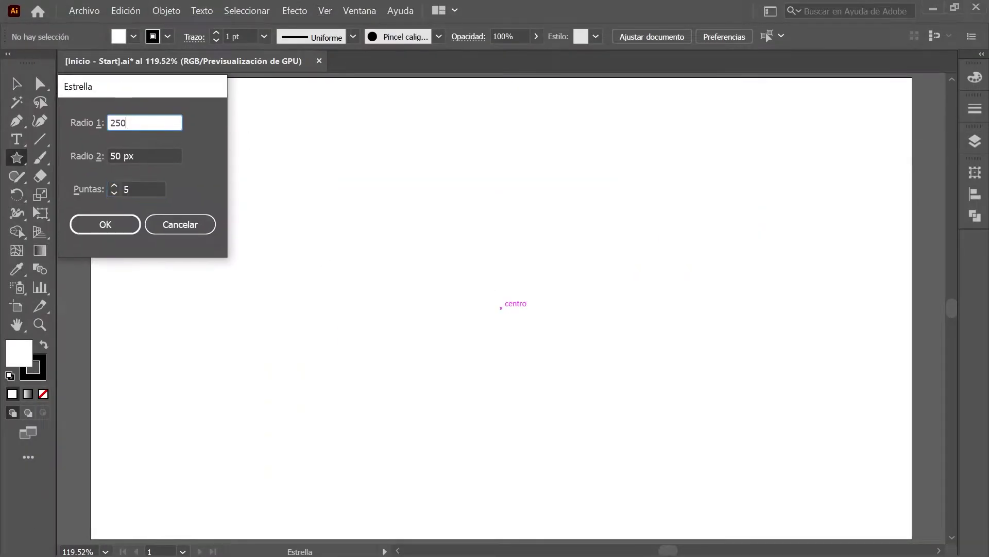
text(8)
key(Return)
key(v)
click(975, 77)
- Give the star no fill and a 2 pt stroke
click(782, 175)
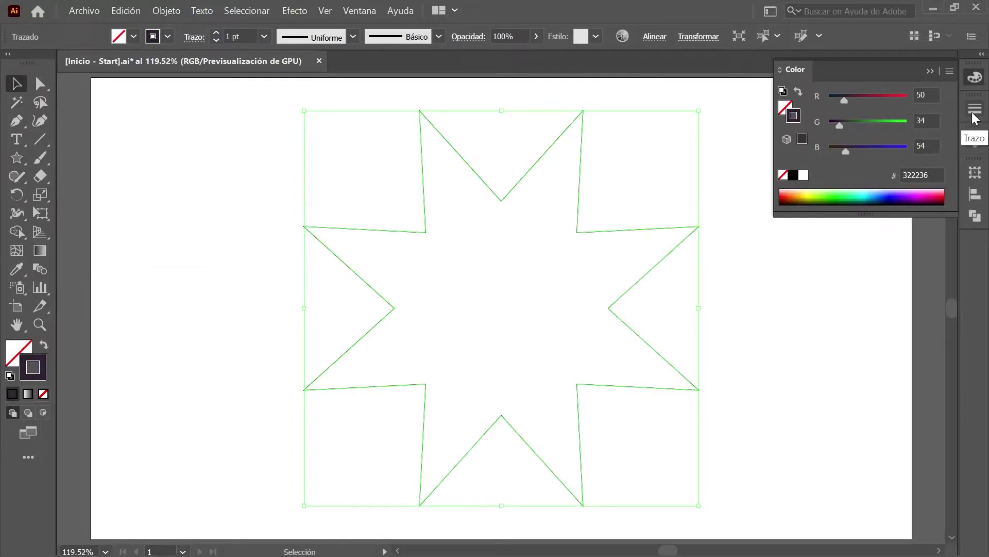
click(975, 108)
text(2)
key(Return)
- Rotate the star 22.5° and reset its bounding box
text(22.5)
click(223, 239)
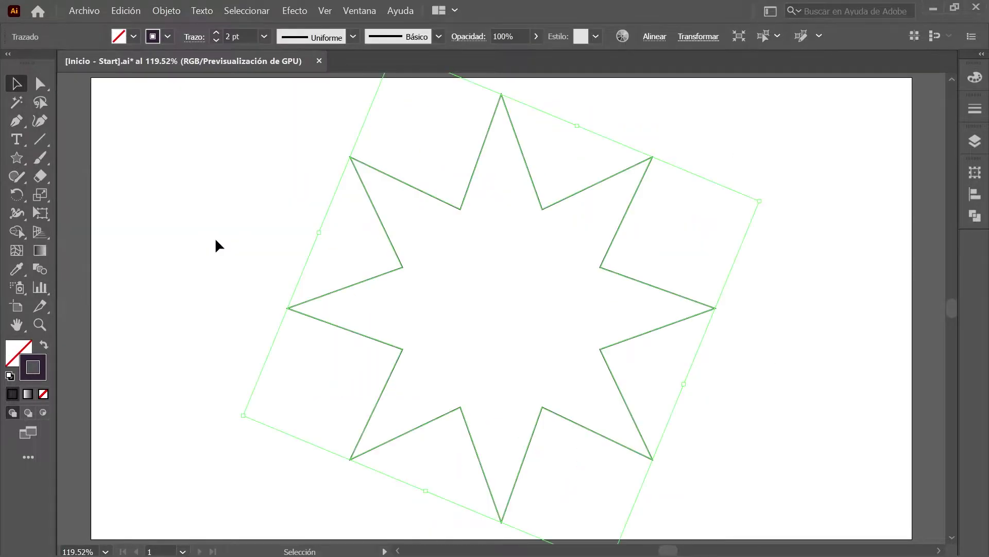
click(167, 10)
click(585, 152)
- Round the star's inner corners with a 200 corner radius
key(a)
click(415, 37)
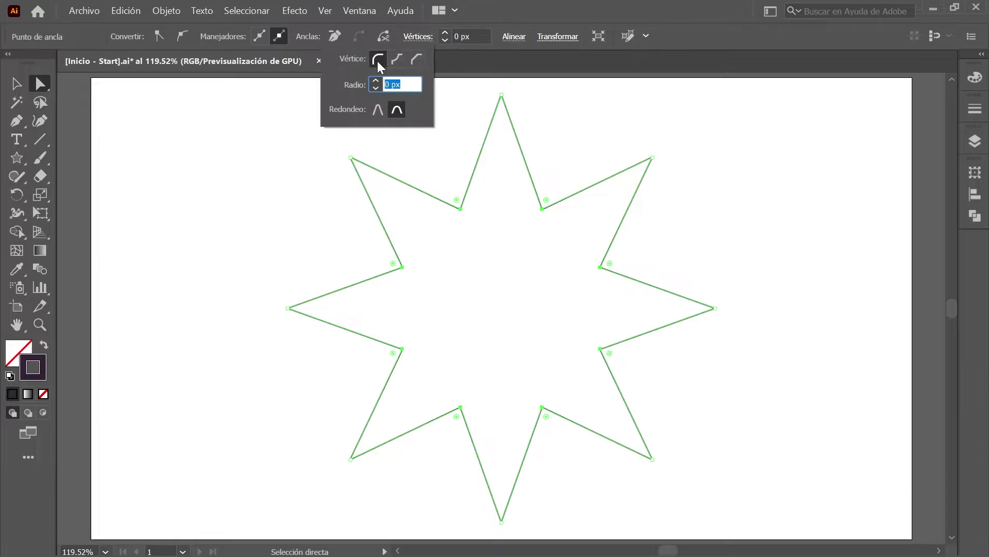
text(200)
key(Return)
key(v)
- Make a 20% uniform scaled copy of the star
click(167, 11)
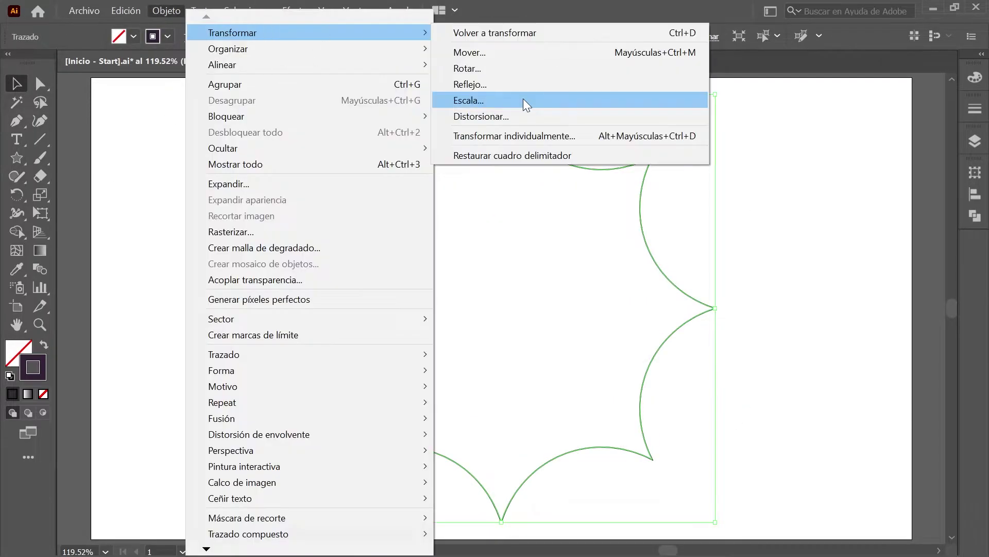
click(526, 100)
text(20)
click(102, 371)
click(246, 11)
- Blend the two stars with specified steps and expand the blend into outlines
click(283, 28)
click(167, 10)
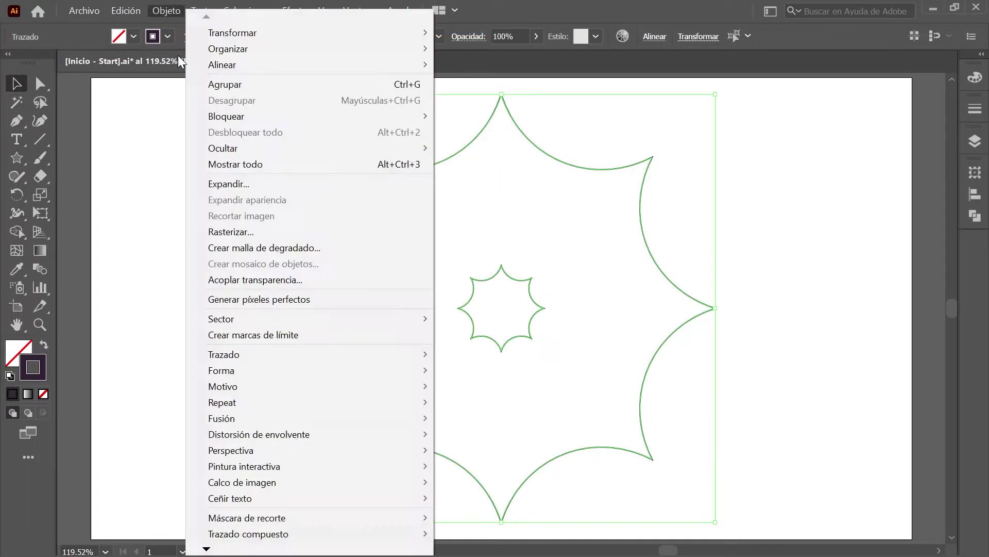
click(464, 422)
click(190, 121)
click(203, 193)
click(166, 11)
click(285, 183)
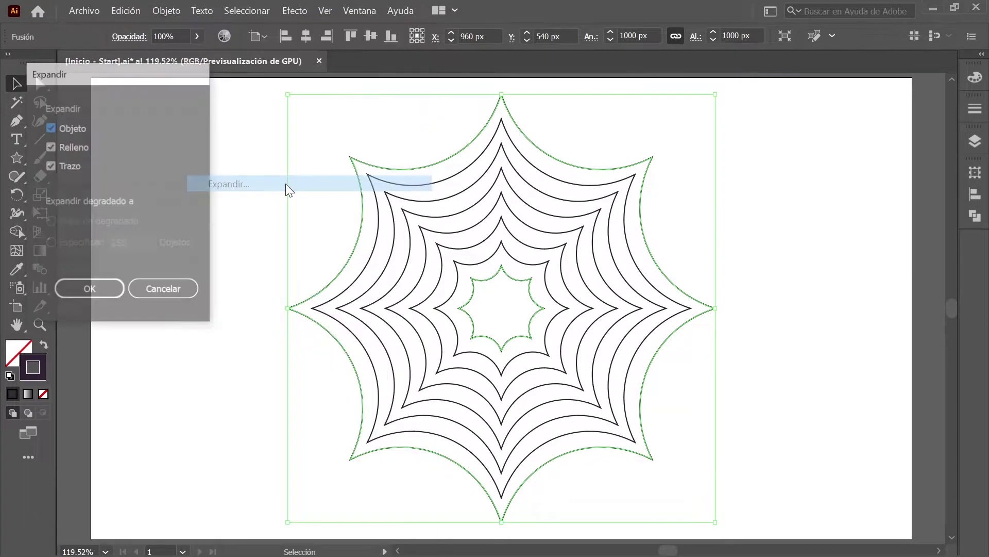
- Draw a vertical line from the web's top tip
click(88, 287)
click(39, 140)
scroll(505, 94, up, 7)
click(467, 124)
key(Return)
key(ctrl+0)
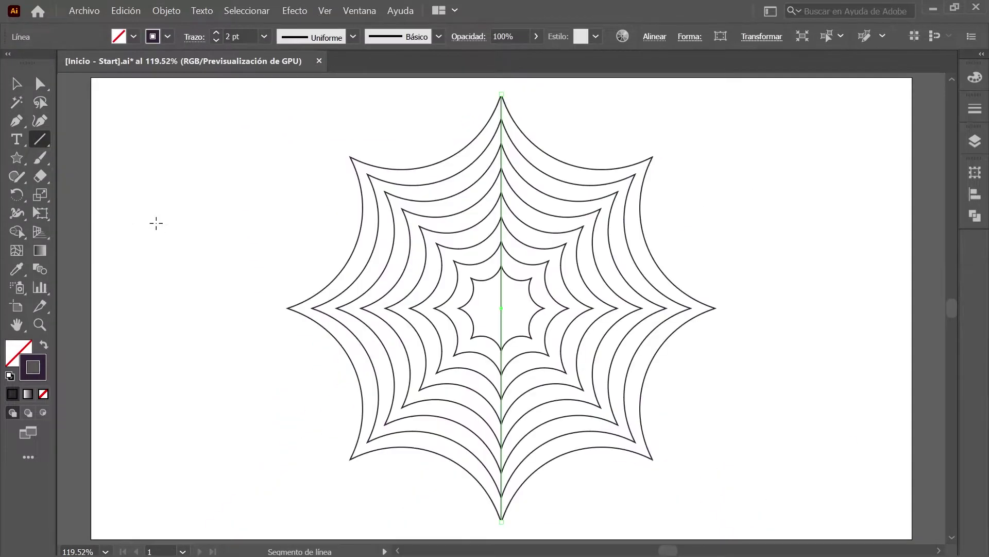
- Scale the line and give its stroke a tapered width profile
double_click(40, 194)
click(199, 360)
click(975, 108)
click(905, 346)
- Add rotated copies of the line at 45° intervals around the web
click(889, 397)
click(166, 11)
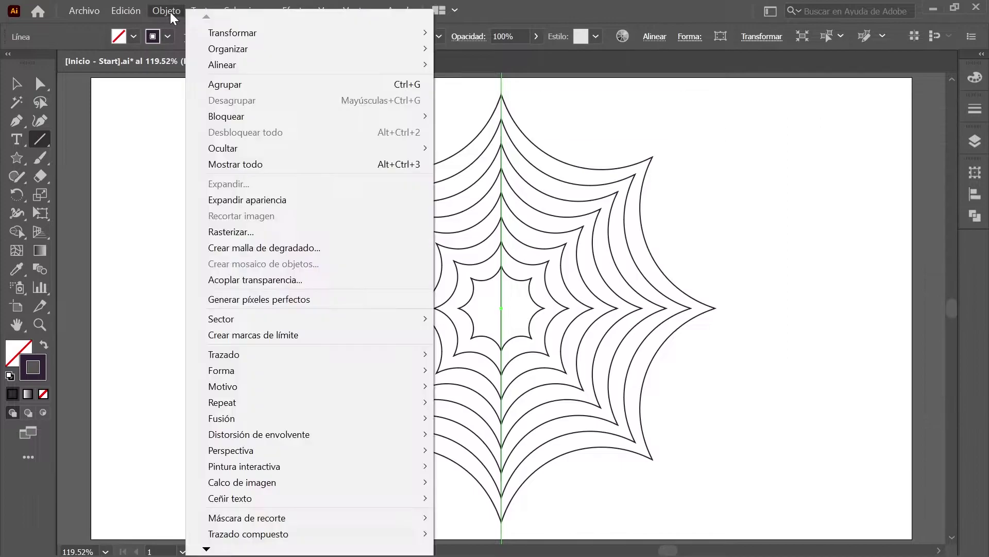
click(232, 31)
click(101, 236)
click(167, 10)
click(479, 34)
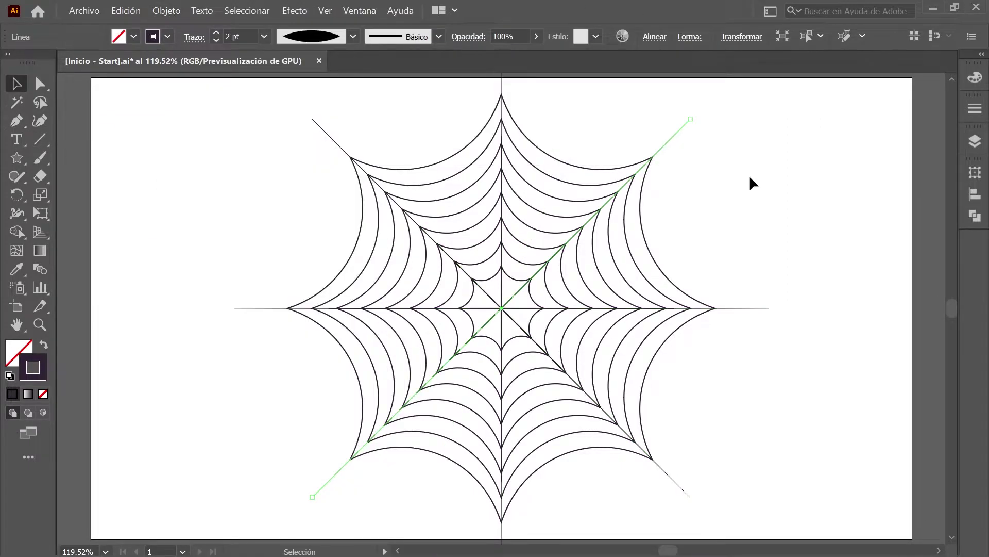
- Expand all the web's strokes and merge everything into one shape
key(ctrl+a)
click(167, 10)
click(181, 135)
click(82, 174)
key(Return)
click(975, 217)
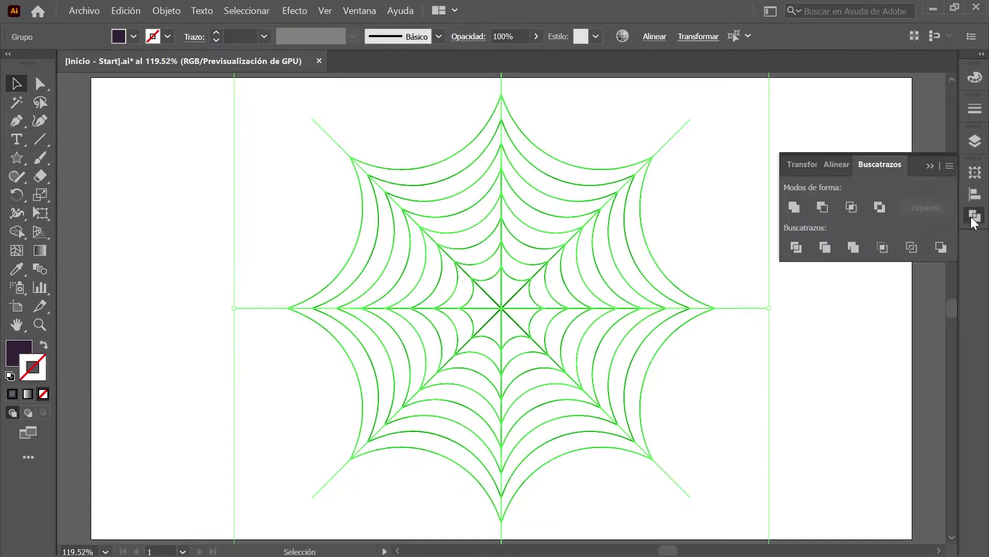
click(793, 205)
click(975, 172)
- Enlarge the web to a width of 2000
double_click(908, 189)
text(2000)
key(Return)
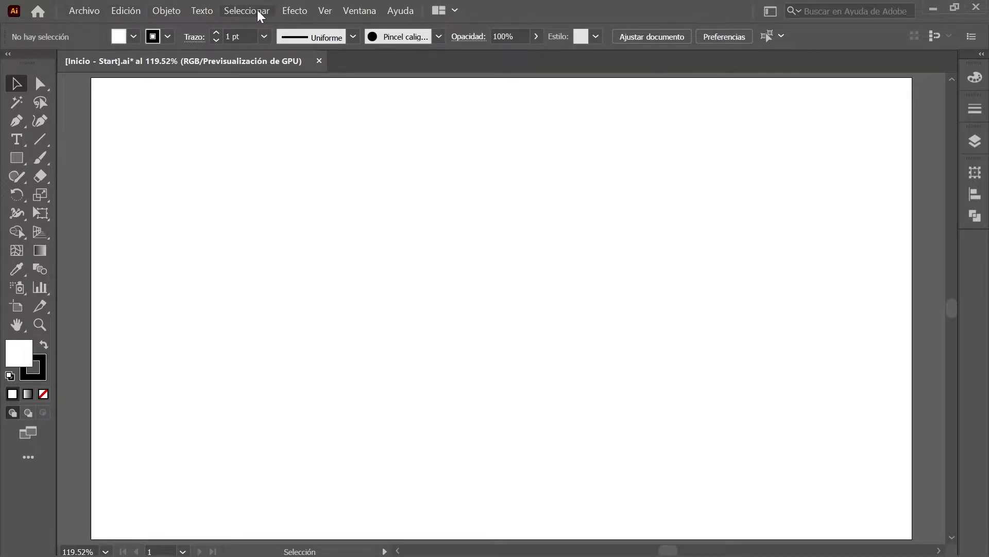
- Confirm Smart Guides are on, review the layers, and show the shape-tool flyout
click(325, 11)
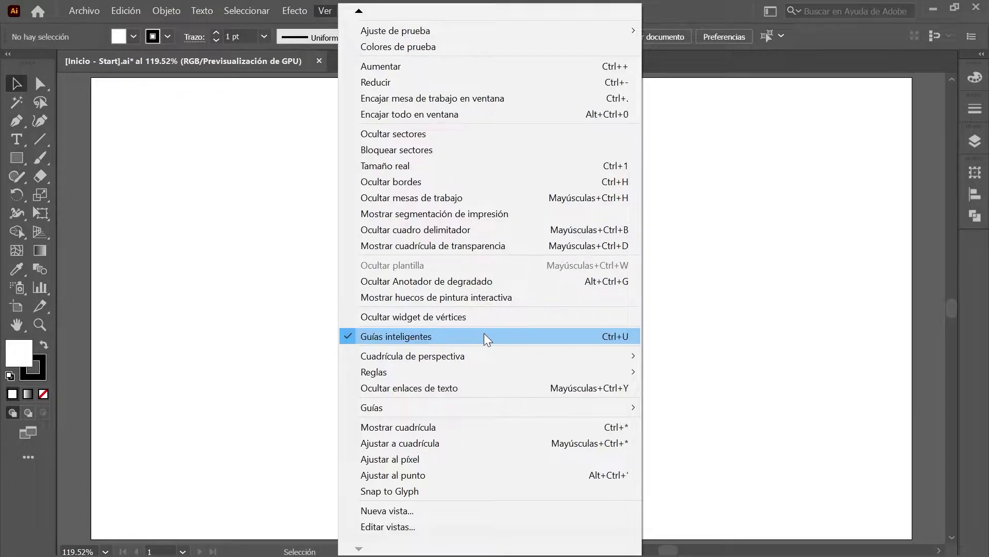
click(672, 336)
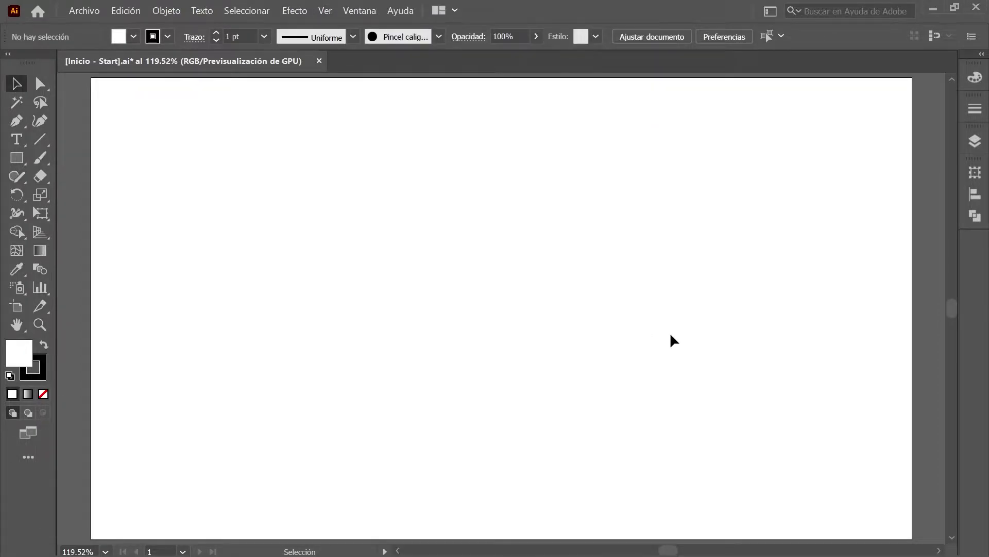
click(975, 142)
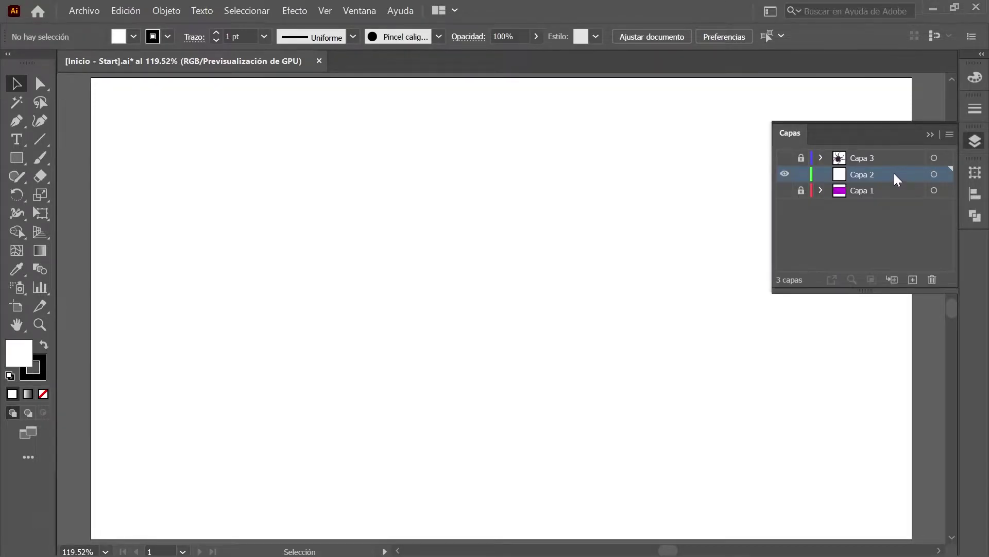
click(977, 140)
click(19, 154)
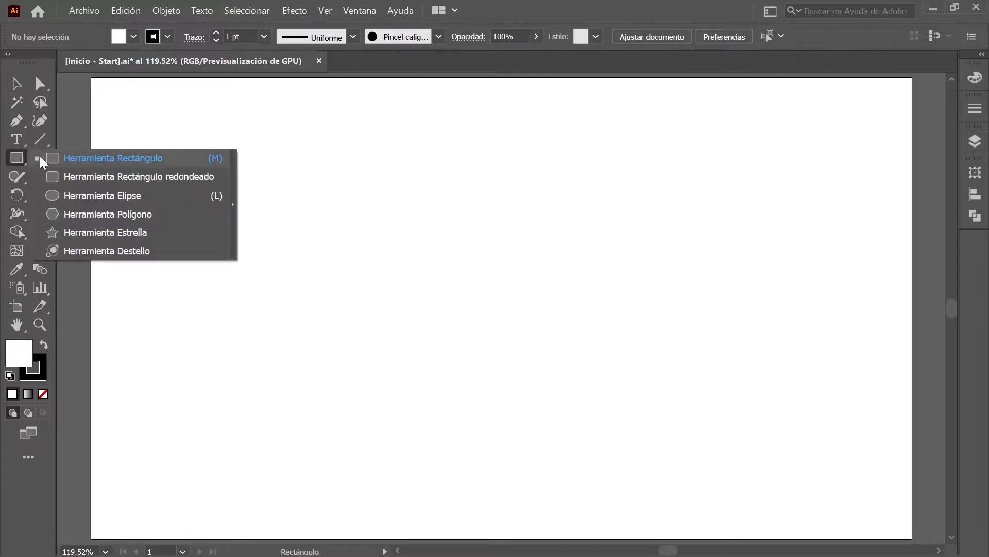
- Create a Star at the artboard centre with Radius 1 250 px, Radius 2 500 px, 8 points
click(154, 230)
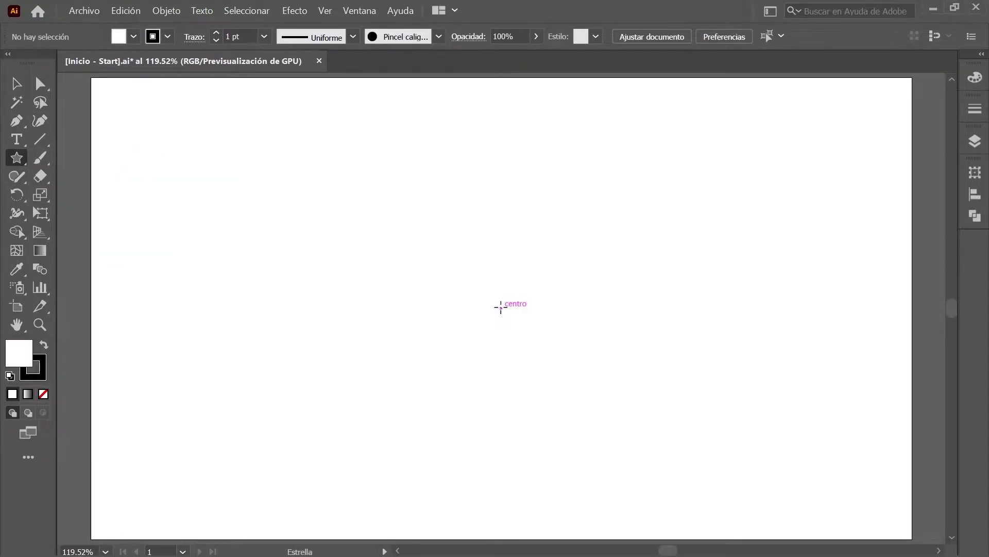
click(500, 308)
key(alt)
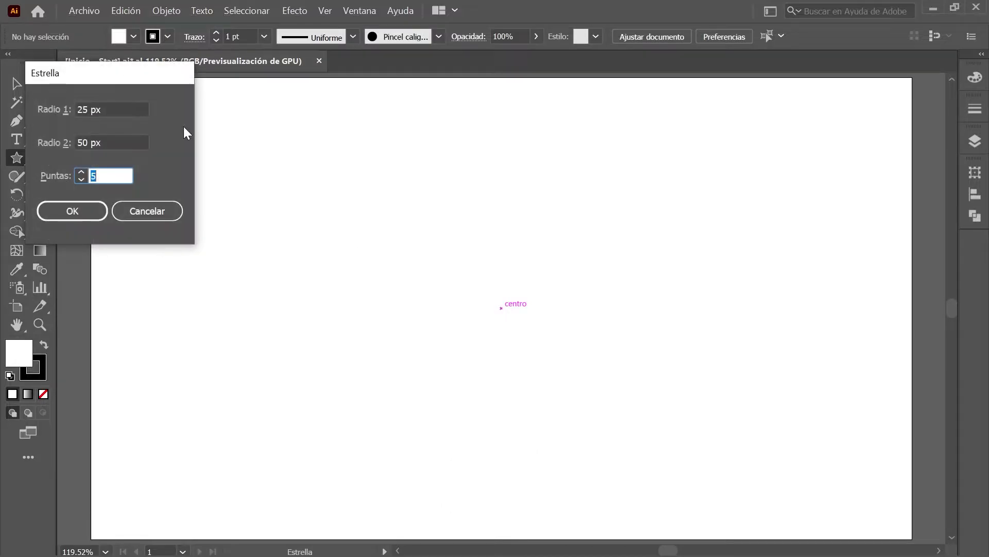
drag(67, 74, 114, 83)
click(132, 122)
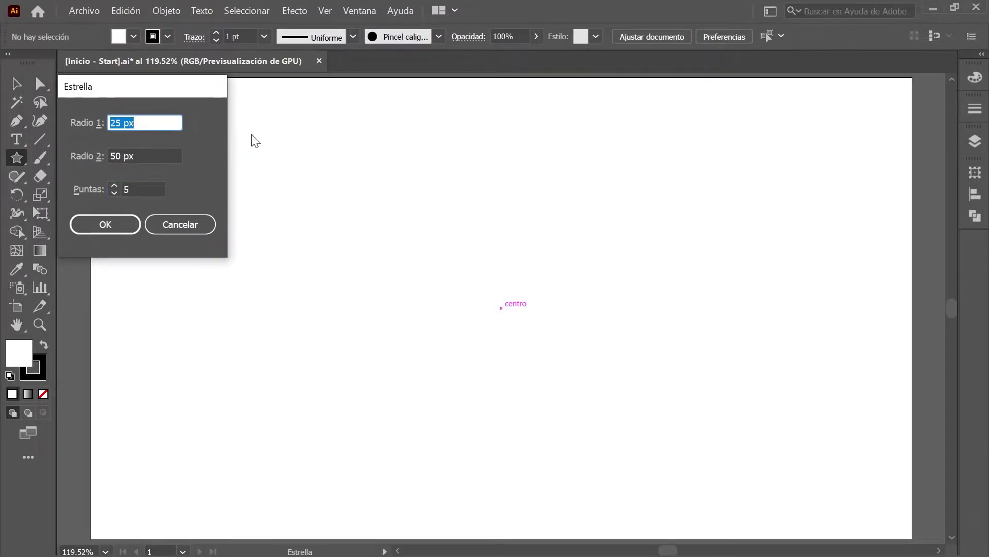
text(250)
key(Tab)
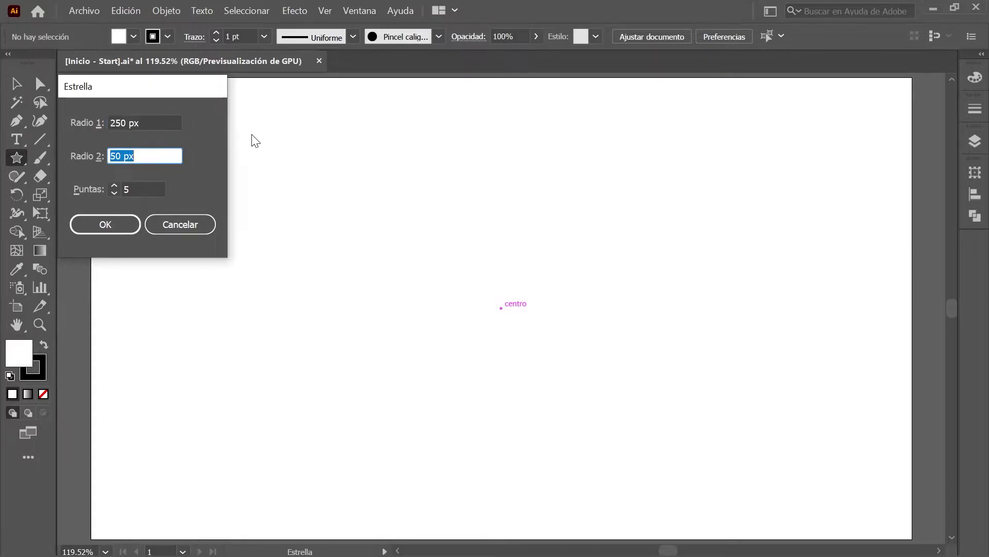
text(500)
key(Tab)
text(8)
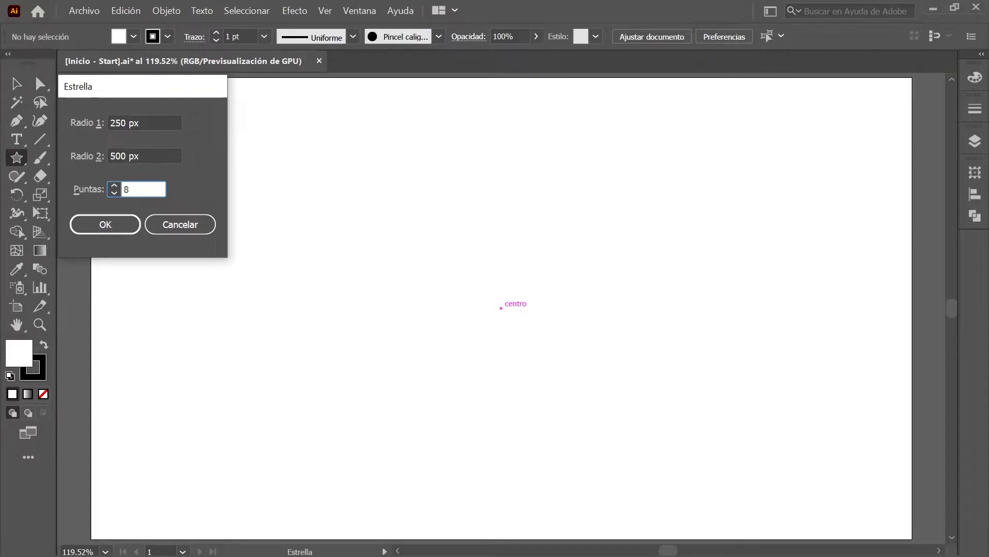
click(118, 228)
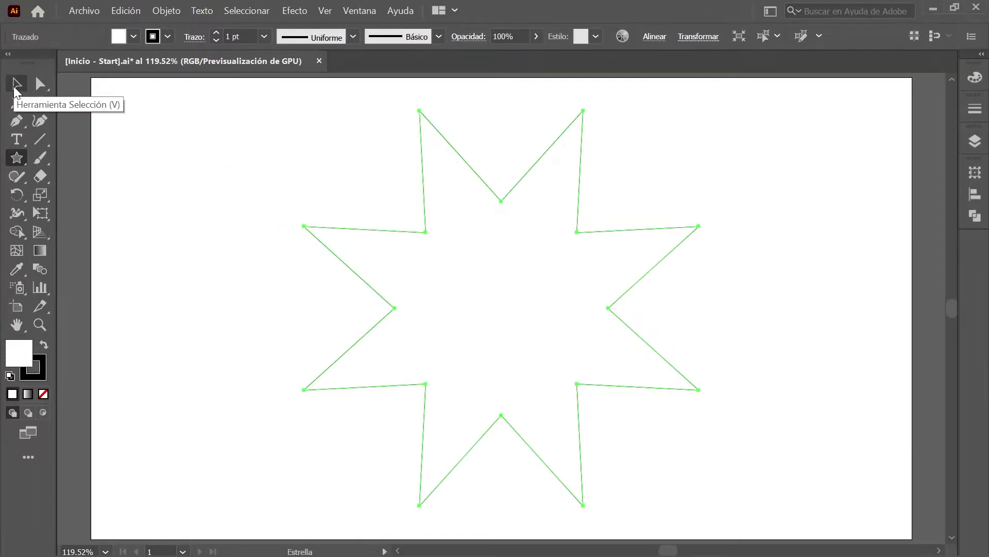
- Set the star's fill to None and its stroke colour to hex 322236
click(15, 86)
click(14, 88)
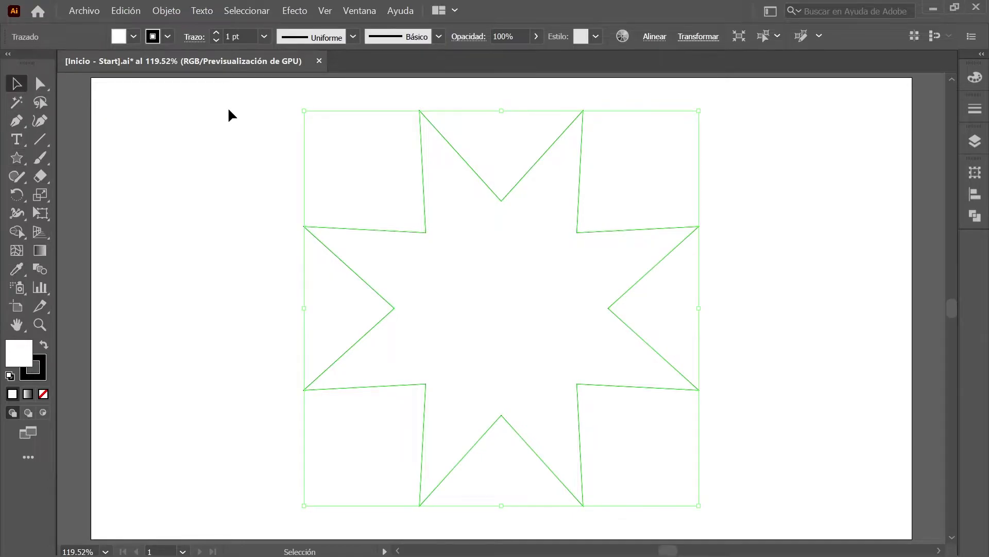
click(975, 78)
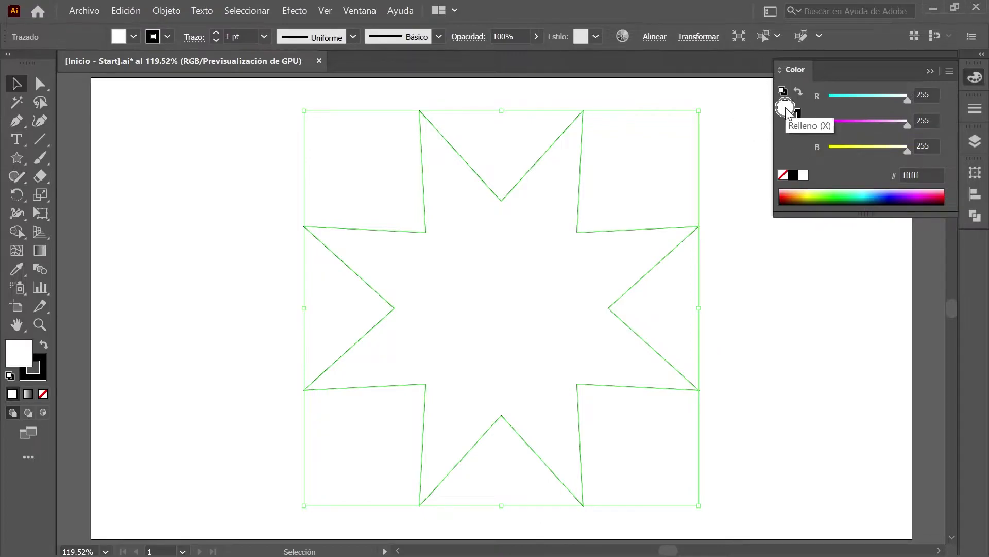
click(782, 174)
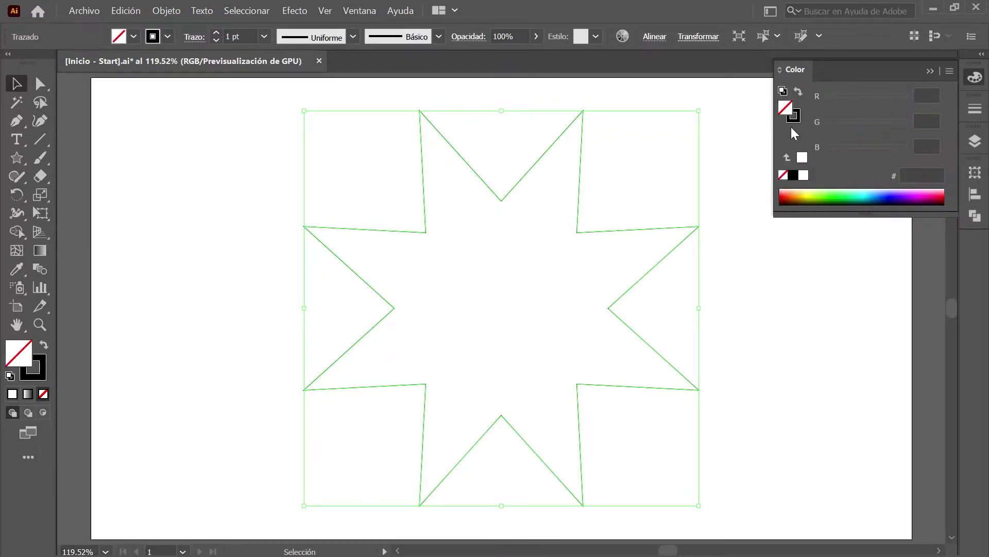
click(794, 116)
click(934, 175)
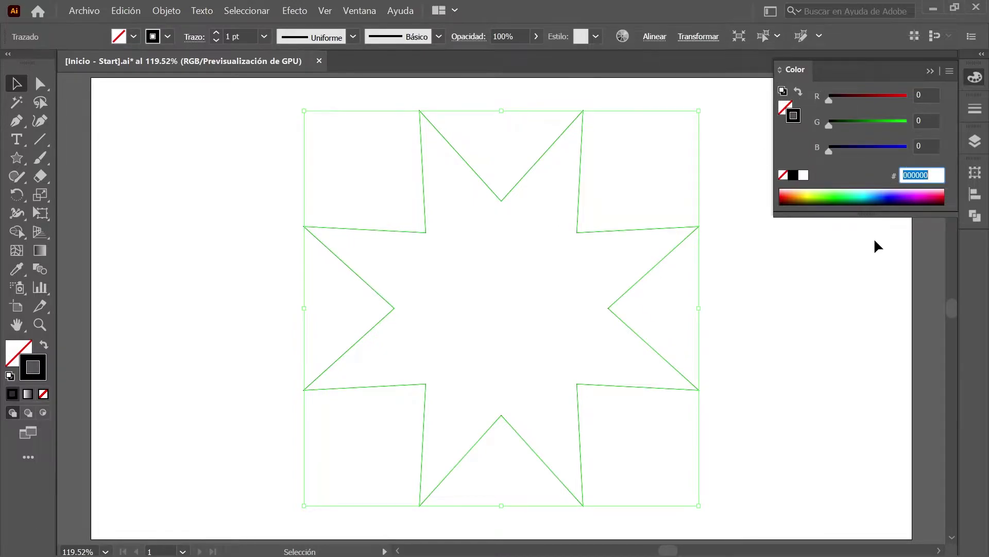
text(322236)
key(Return)
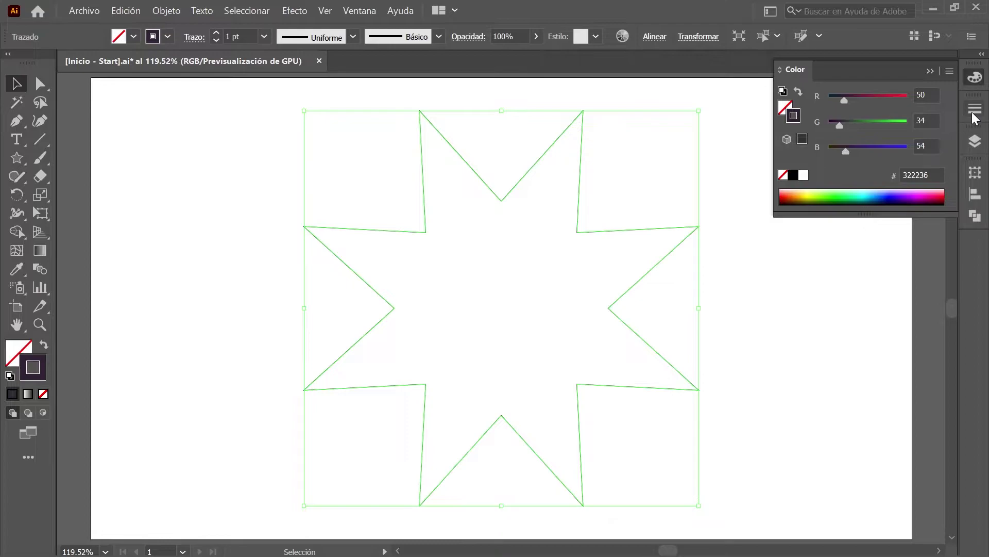
- Set the star's stroke weight to 2 pt
click(974, 113)
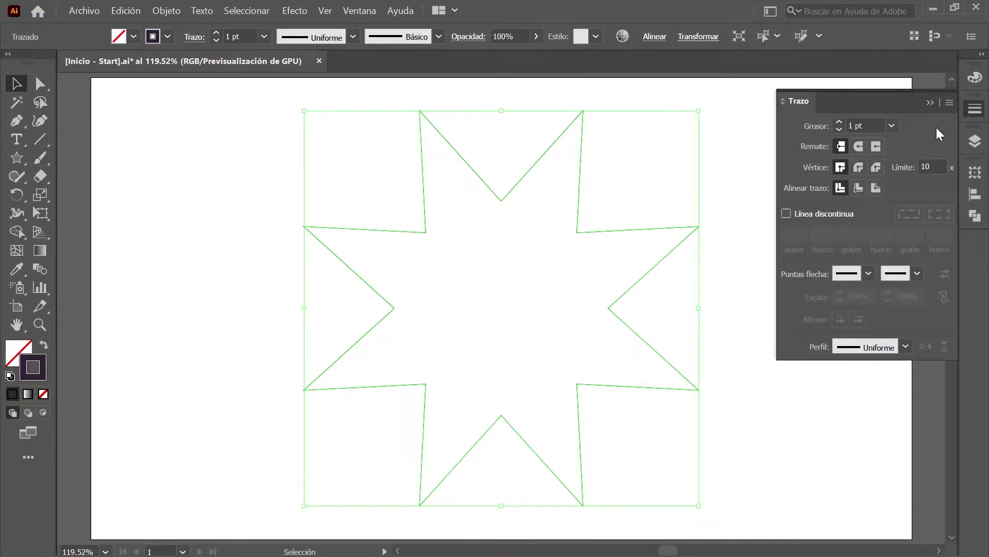
click(876, 125)
text(2)
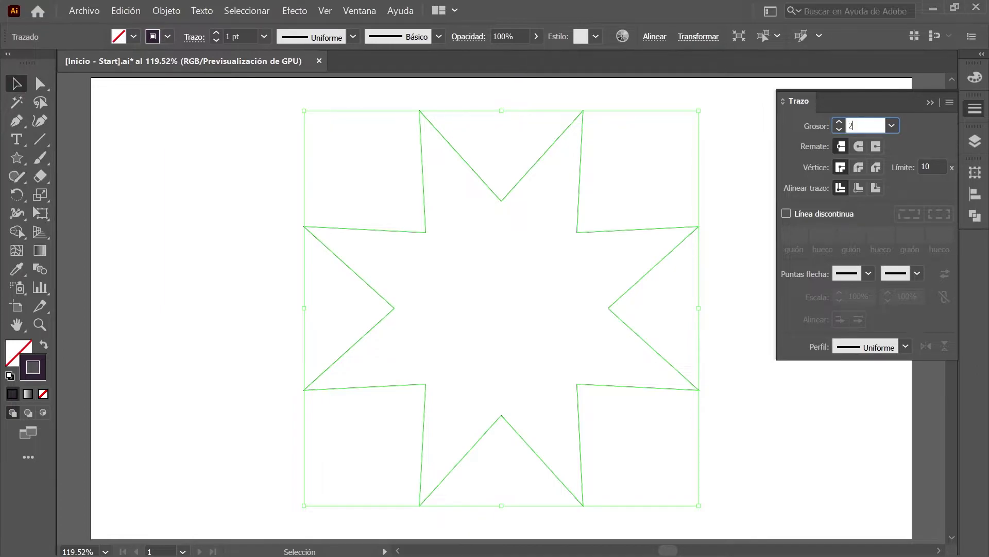
key(Return)
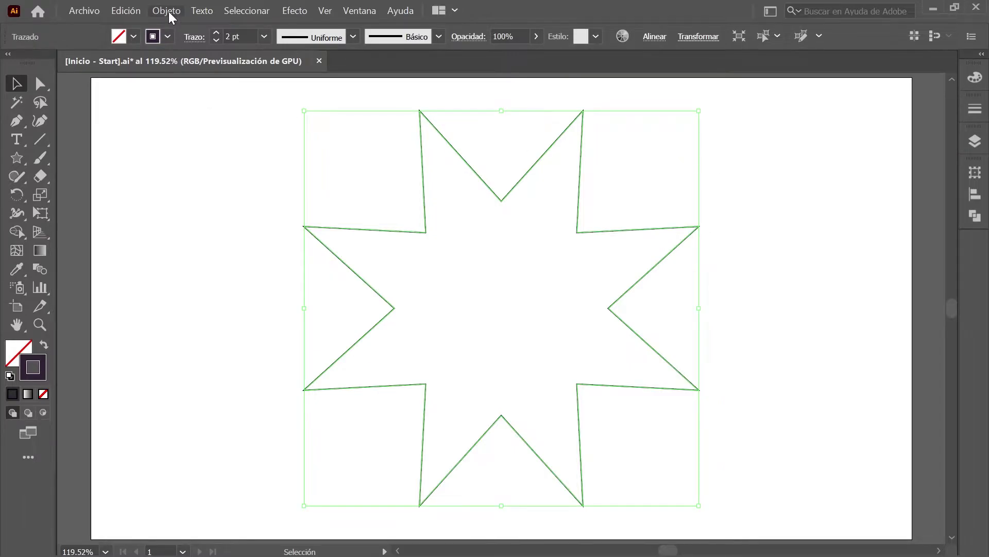
- Rotate the star by -22.5° and reset its bounding box upright
click(169, 11)
mouse_move(232, 33)
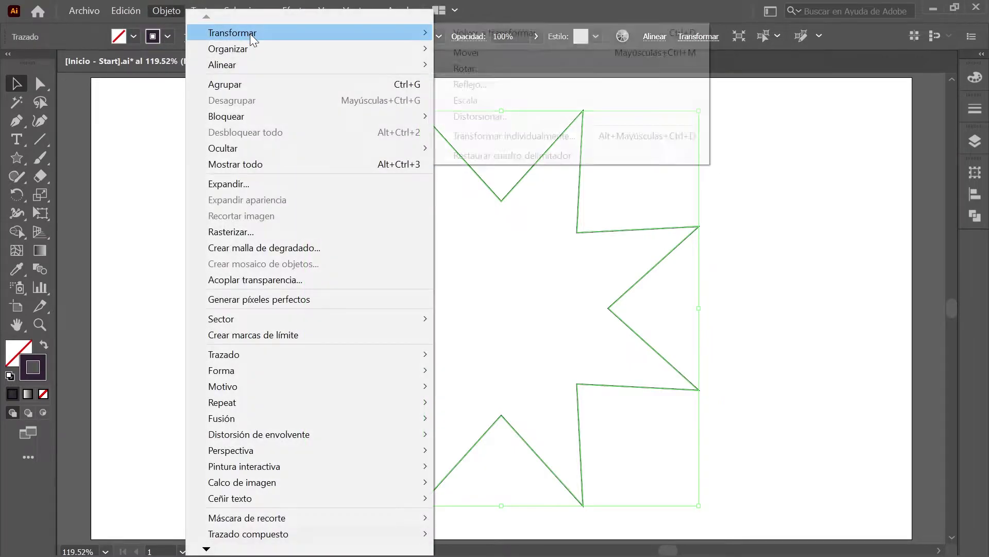
click(509, 67)
drag(104, 69, 135, 81)
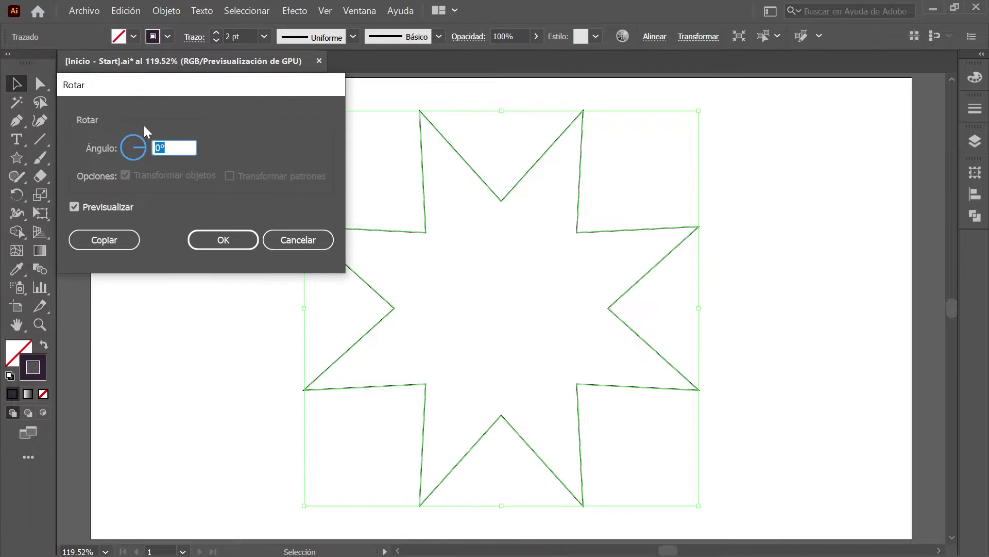
text(-22.5)
click(216, 240)
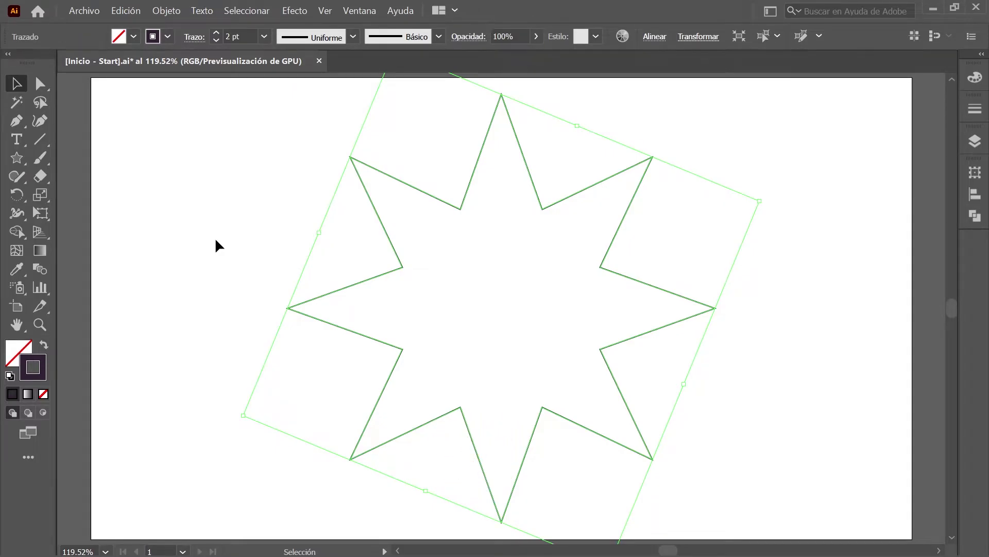
click(168, 13)
mouse_move(232, 32)
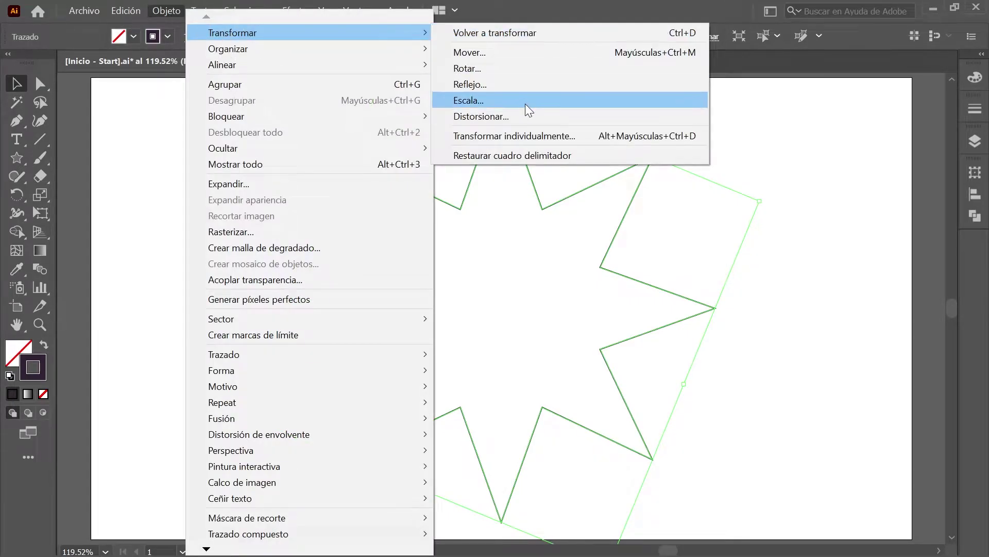
click(582, 153)
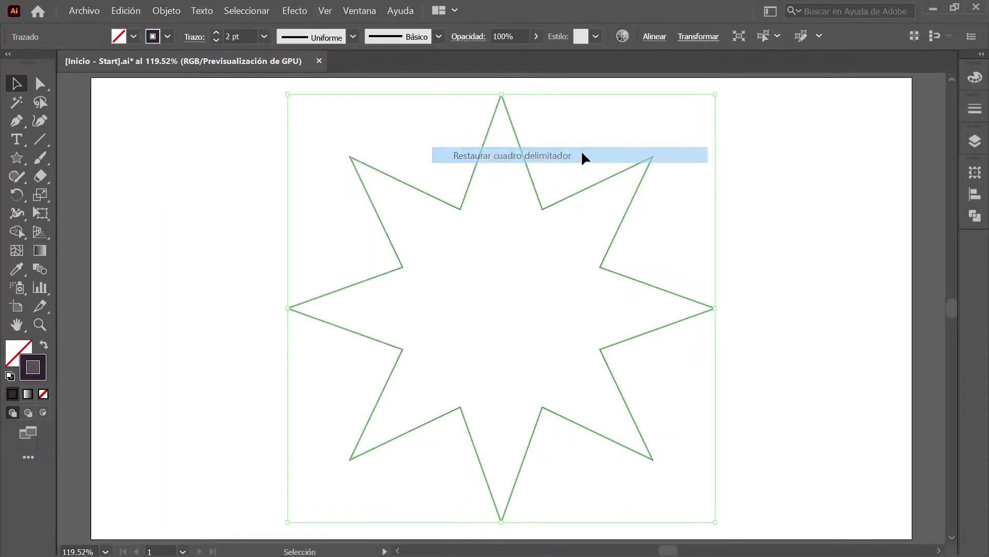
- Lasso-select the star's inner anchor points and give them a 250 px corner radius
click(39, 103)
mouse_move(380, 263)
mouse_down()
mouse_move(496, 432)
mouse_move(380, 266)
mouse_up()
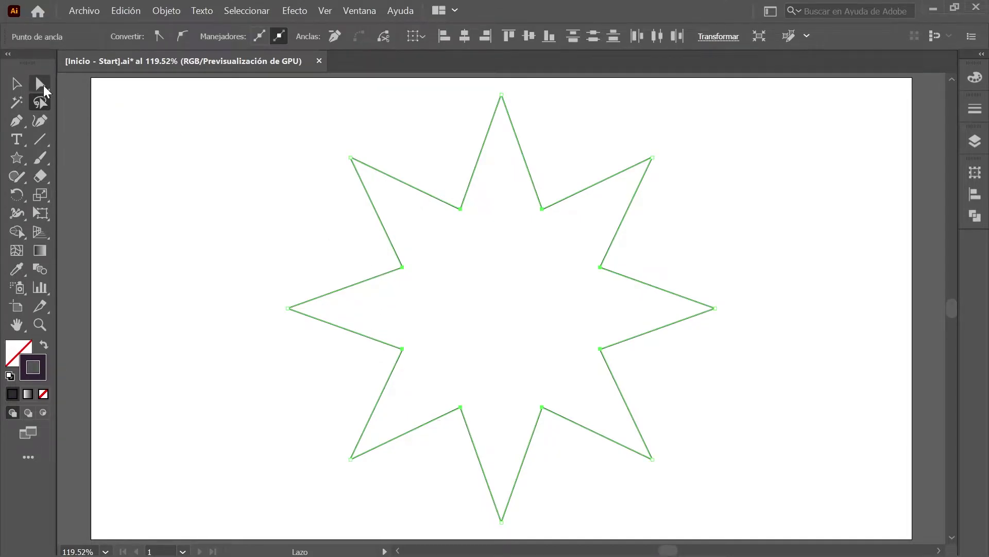
click(41, 85)
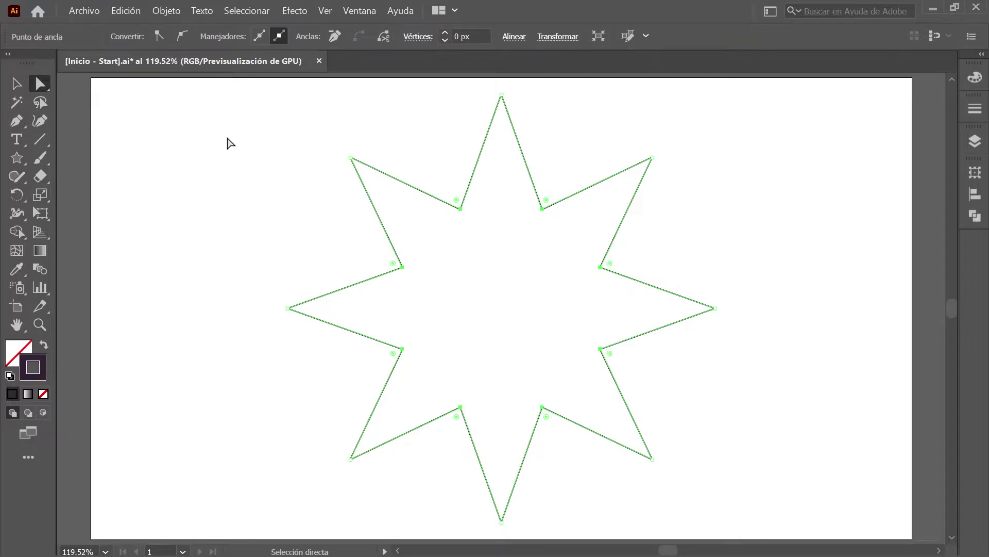
click(415, 41)
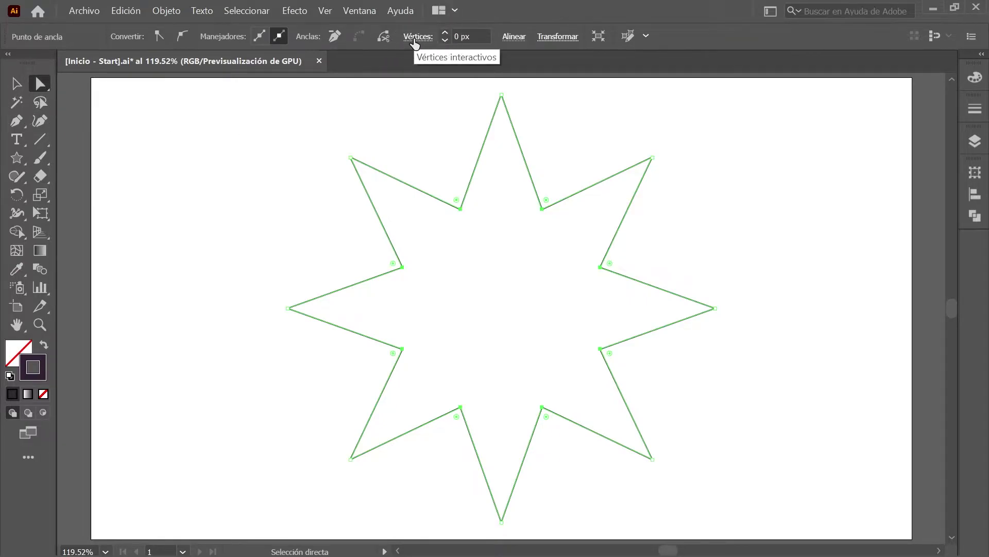
click(415, 41)
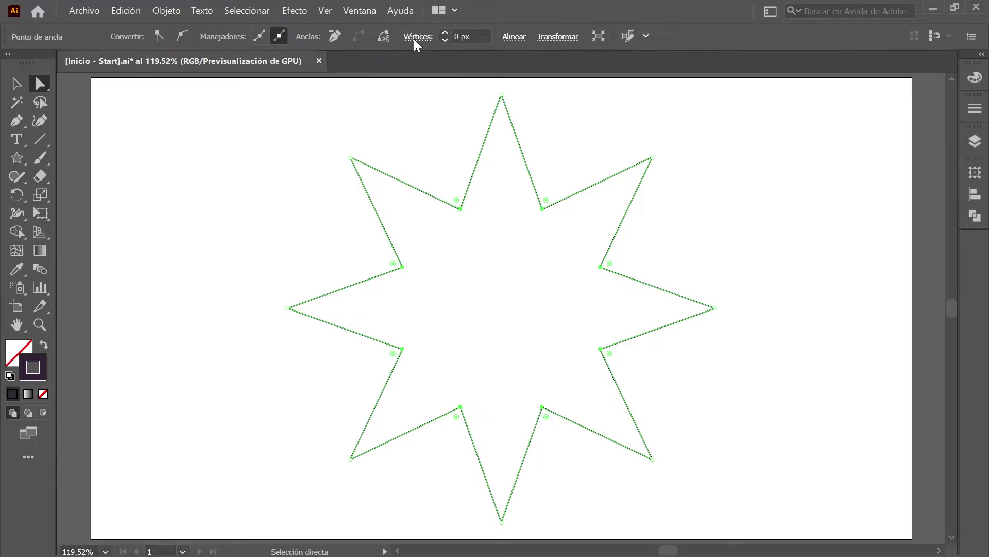
click(416, 39)
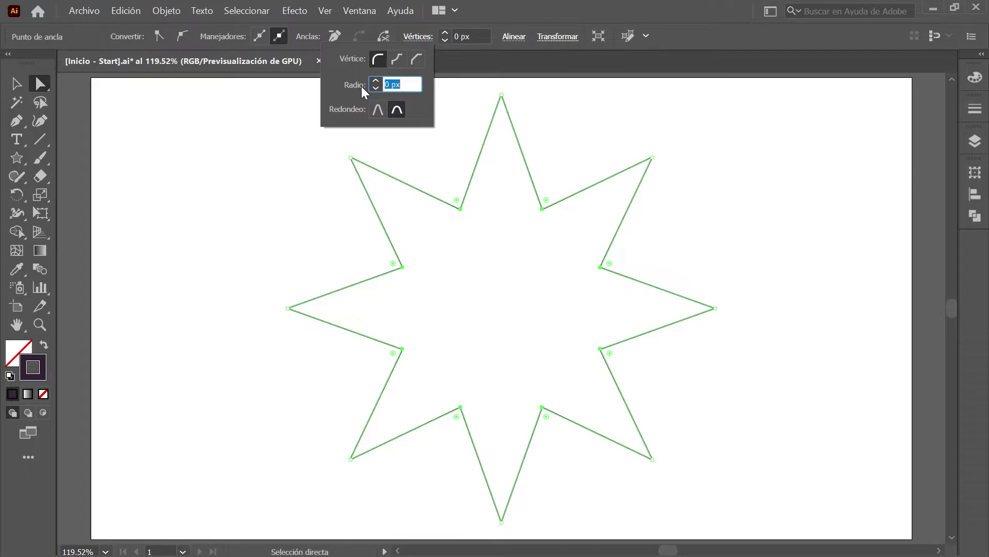
text(250)
click(377, 110)
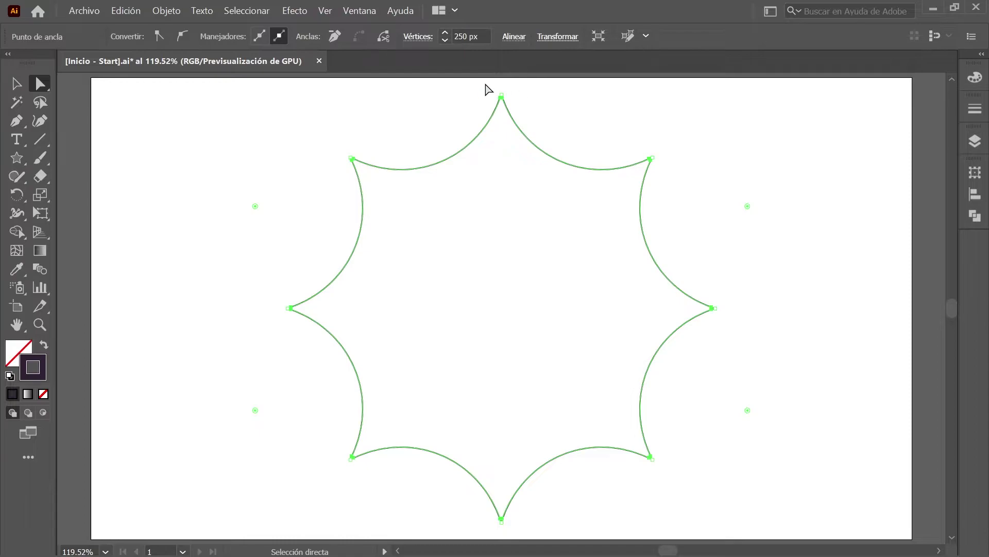
- Select the whole curved star and make a 20% uniform scaled copy
click(248, 17)
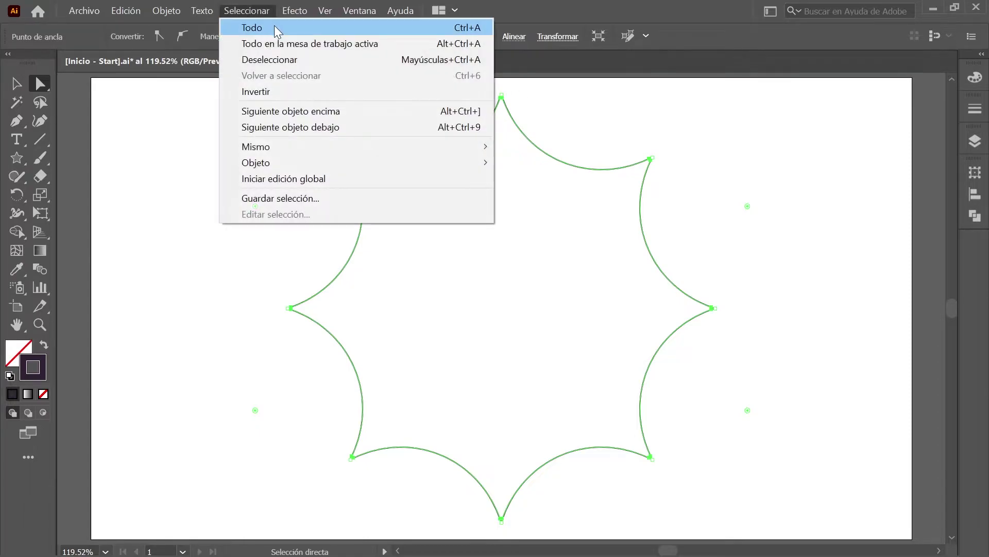
click(277, 26)
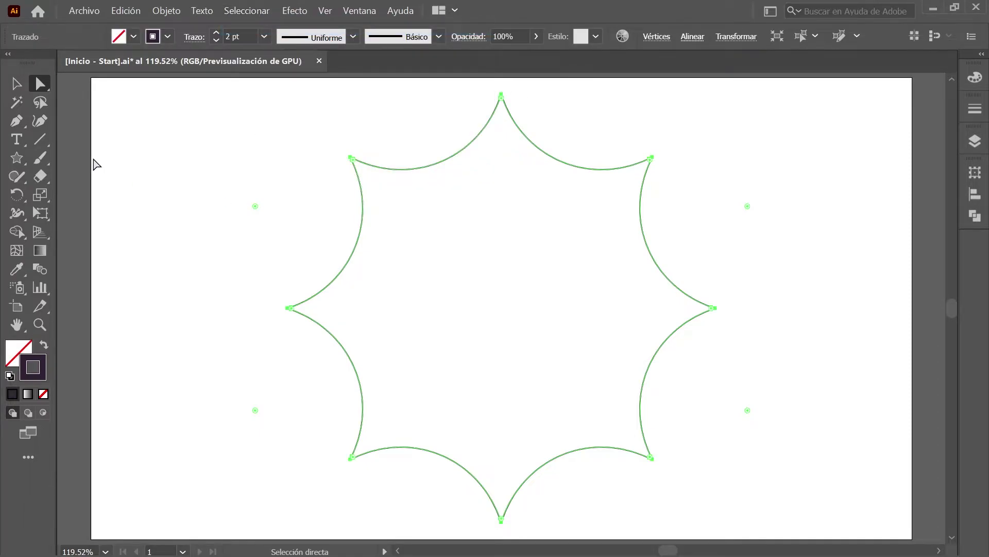
click(21, 83)
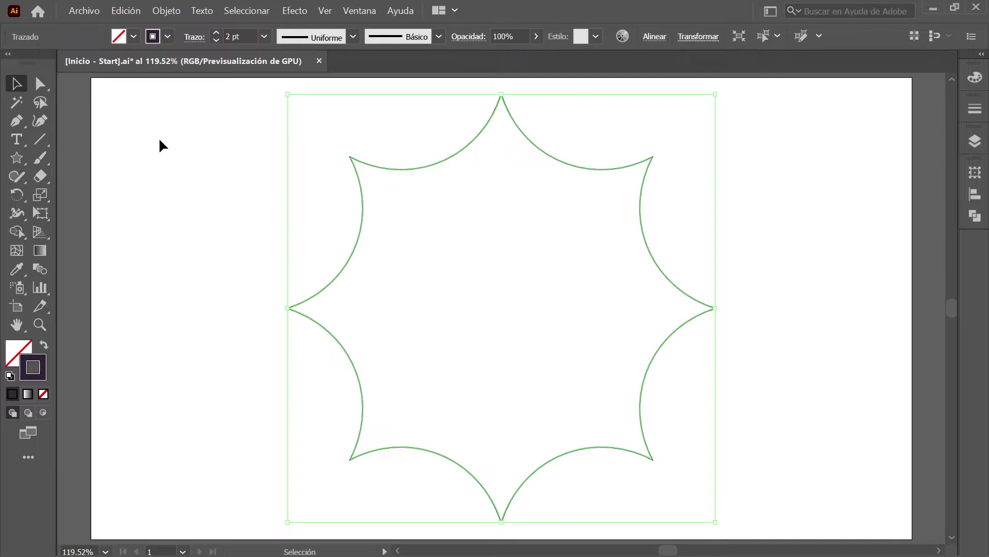
click(177, 12)
mouse_move(231, 32)
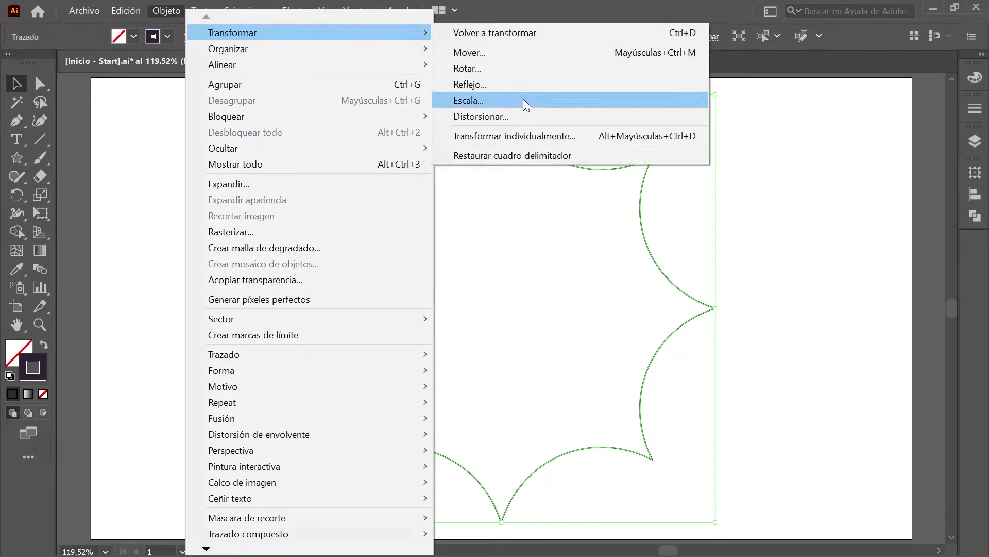
click(524, 100)
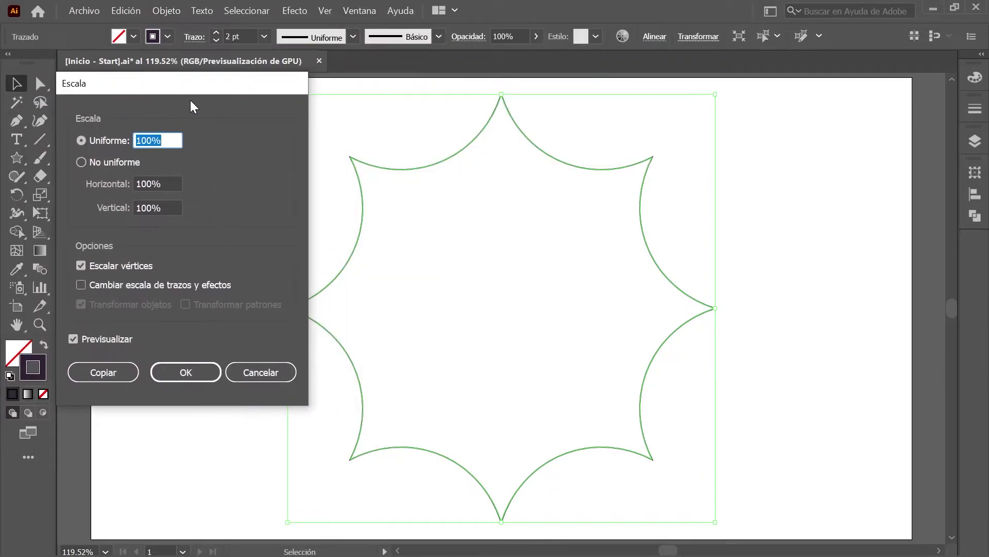
text(20)
click(127, 374)
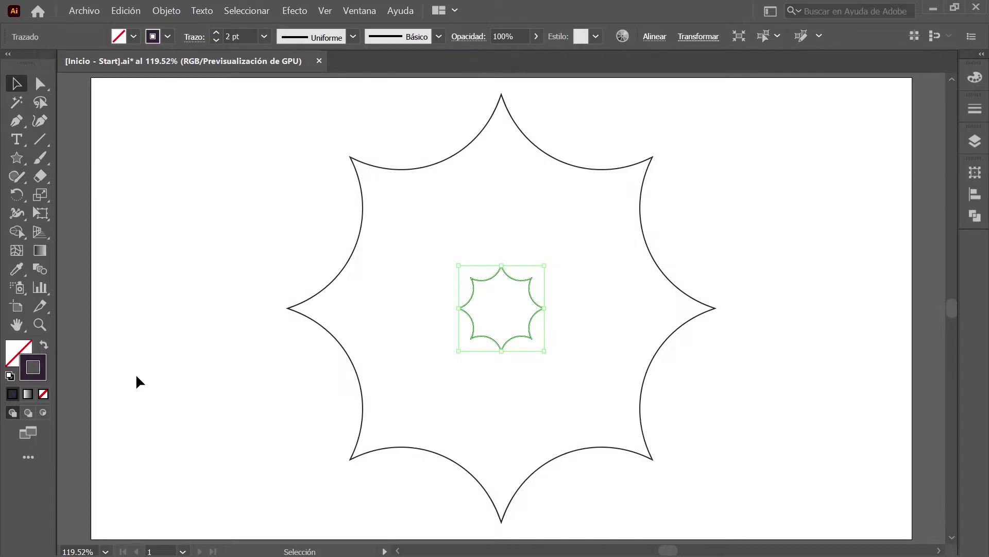
- Select both the large and small stars and blend them together
click(244, 14)
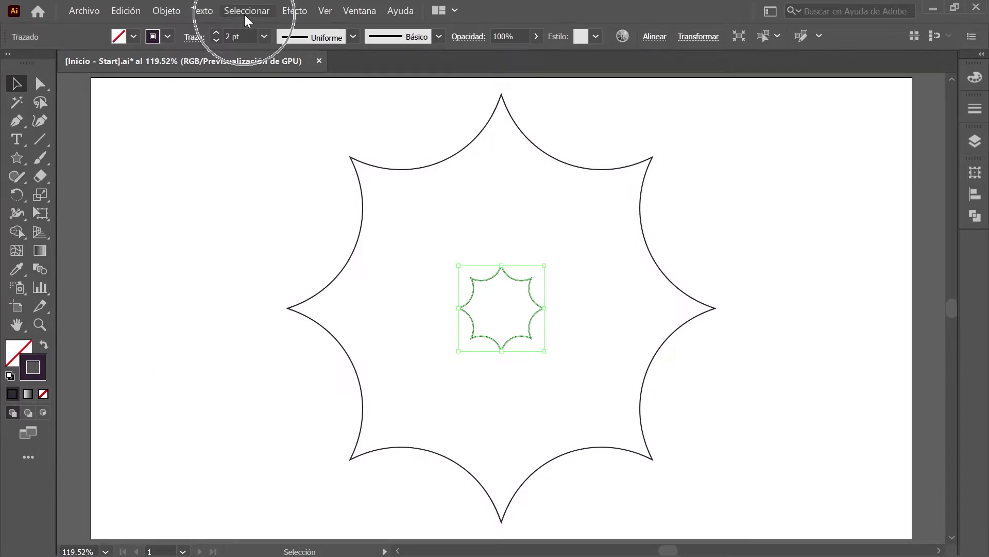
click(283, 24)
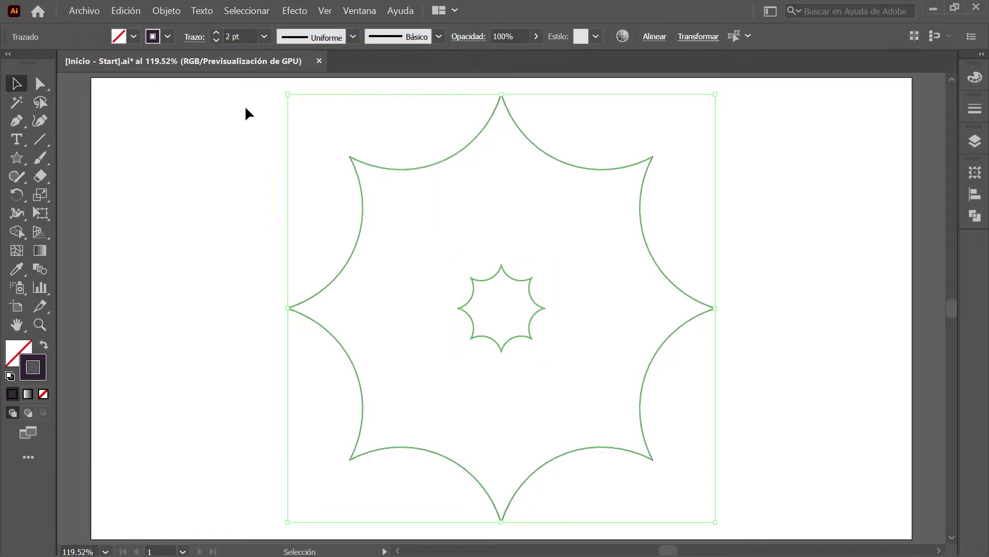
click(174, 11)
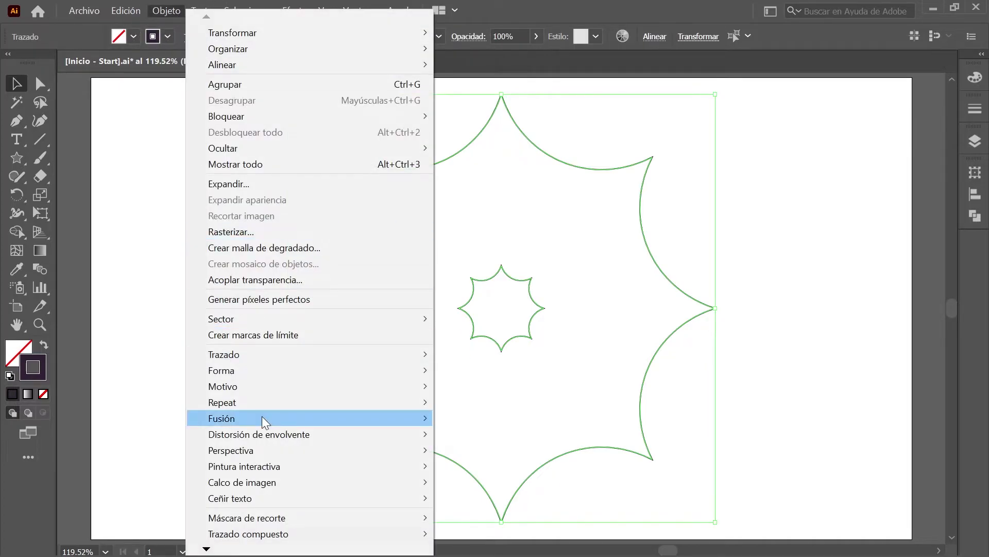
mouse_move(309, 419)
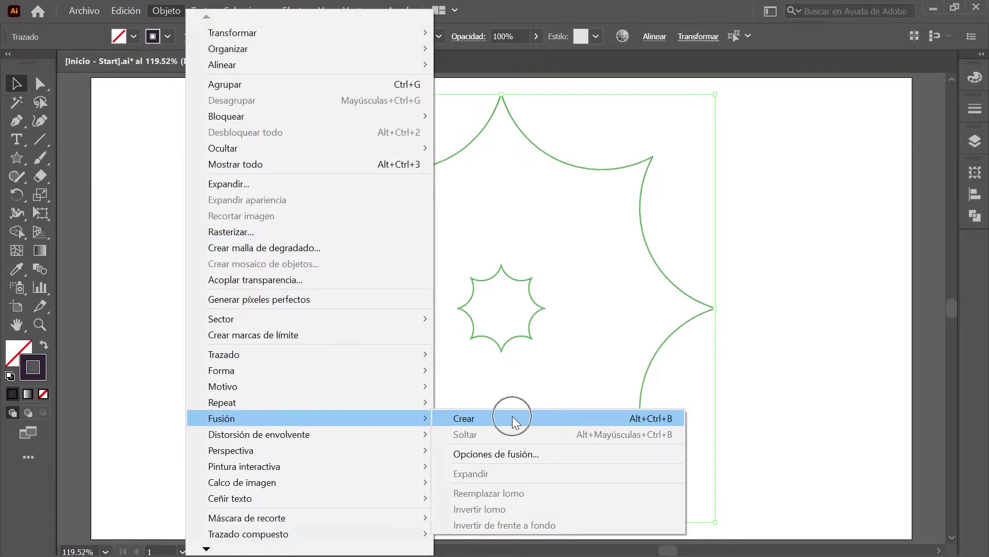
click(512, 418)
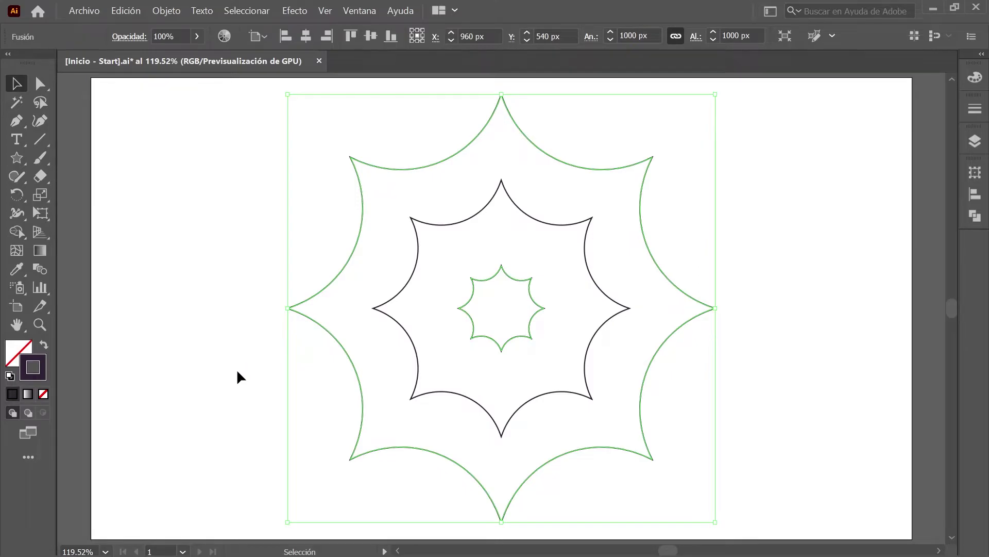
- Set the blend spacing to Specified Steps with six intermediate stars
click(166, 9)
mouse_move(222, 419)
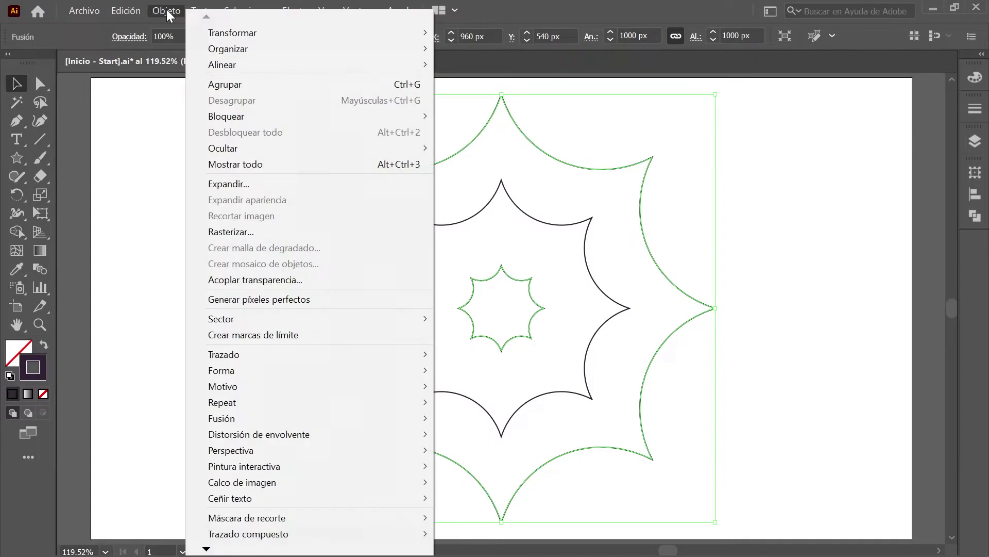
click(561, 454)
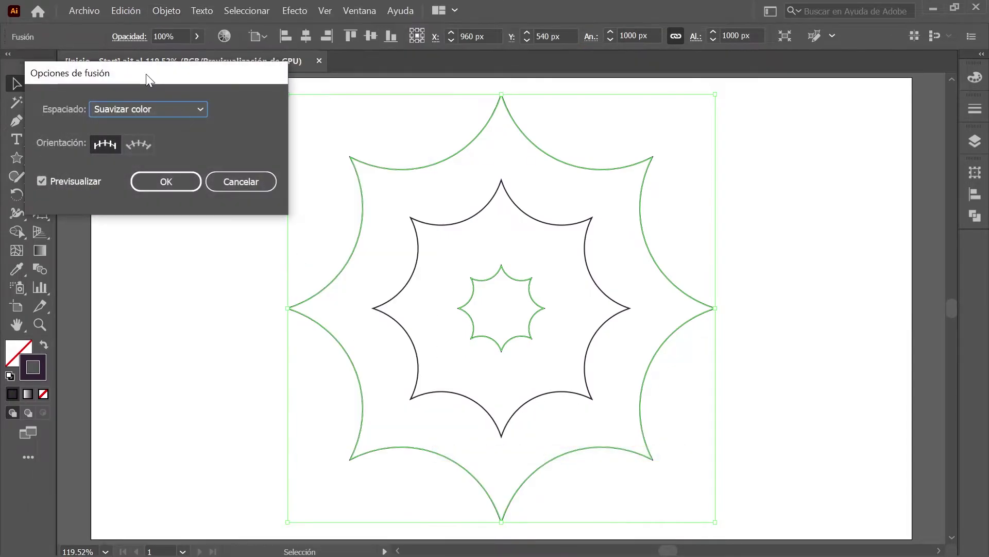
drag(146, 73, 181, 85)
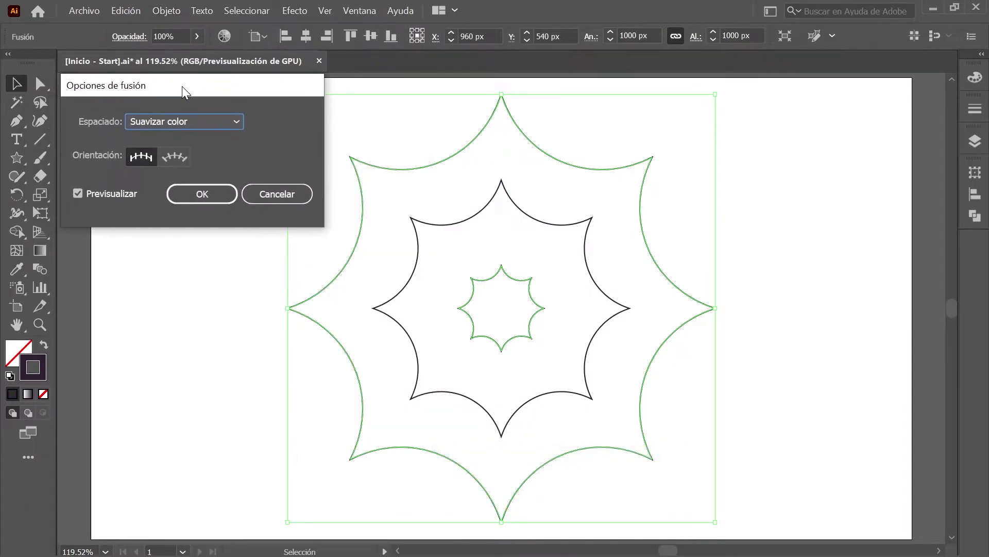
click(194, 123)
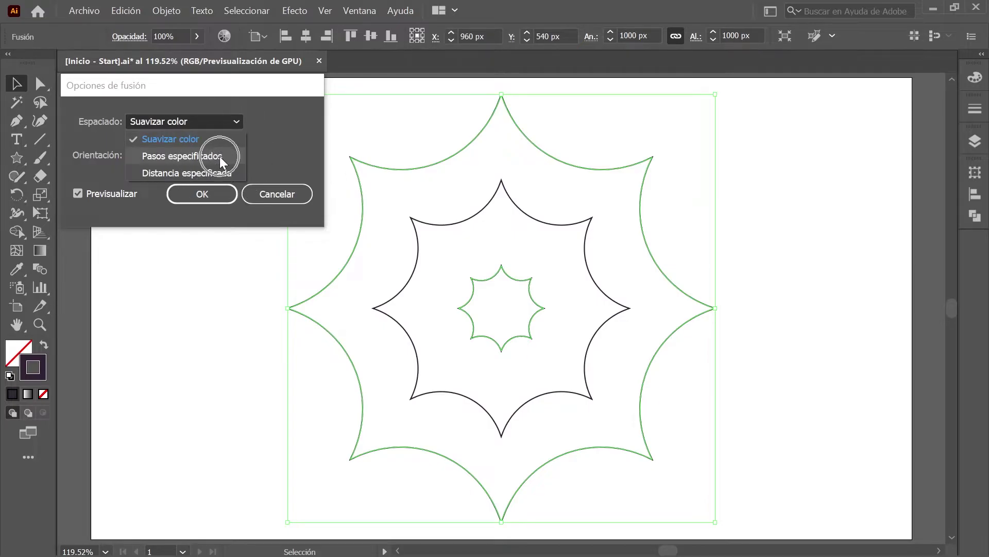
click(219, 156)
text(6)
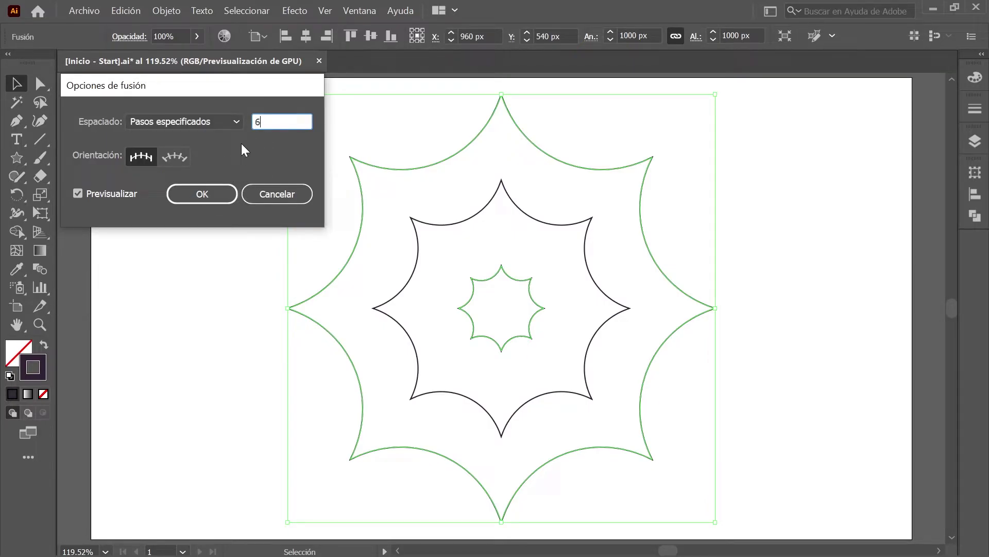
click(218, 194)
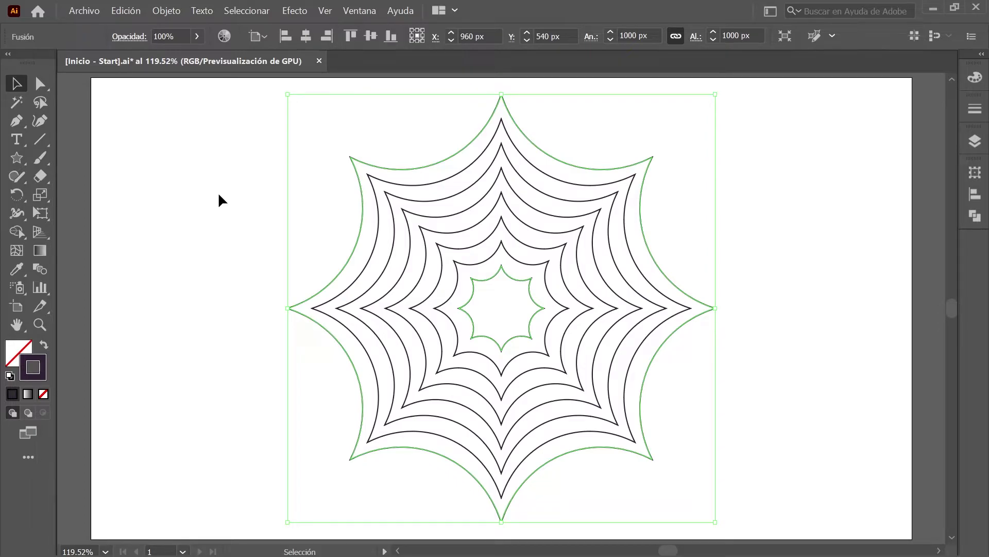
- Expand the blend into a group of separate paths
click(171, 14)
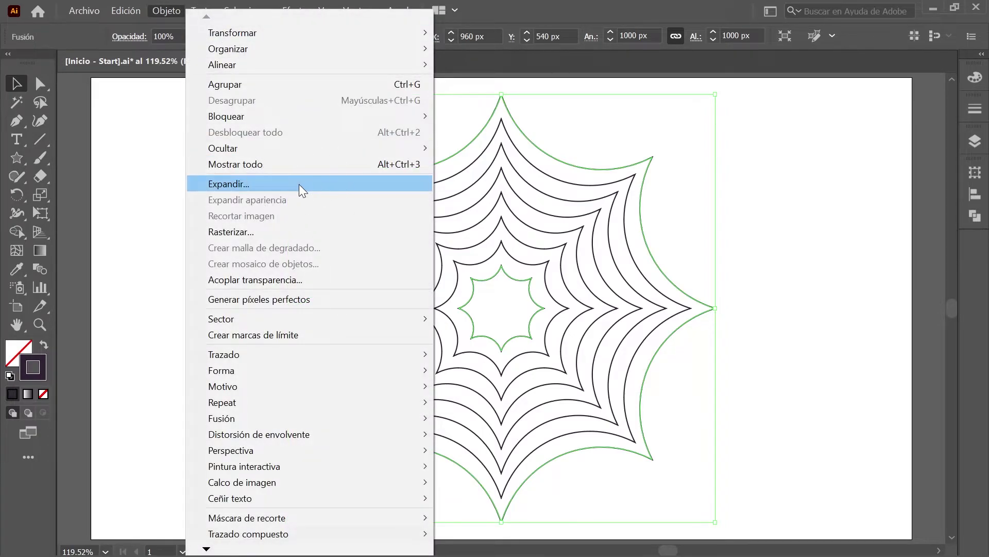
click(299, 184)
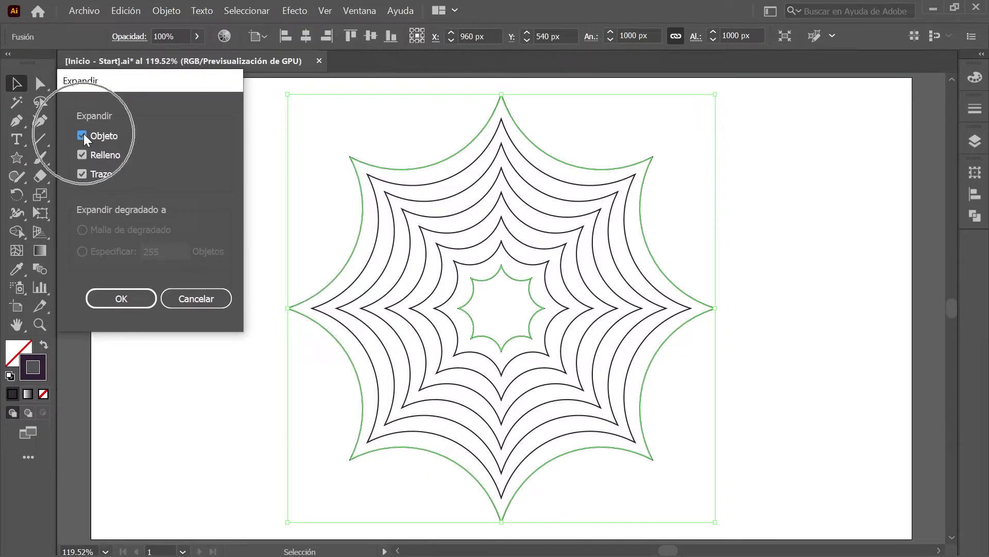
click(142, 298)
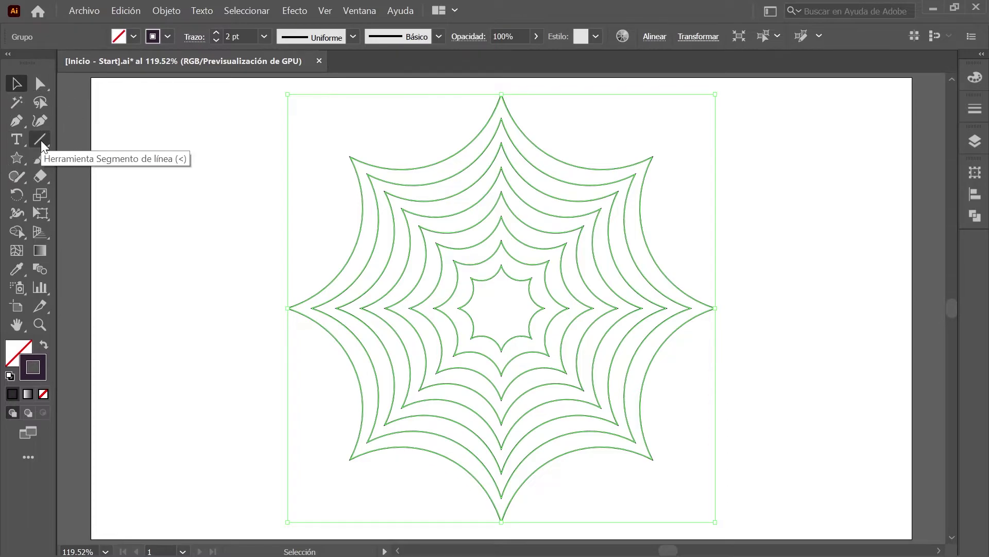
- Draw a 1000 px line at 270° from the web's top anchor point
click(41, 139)
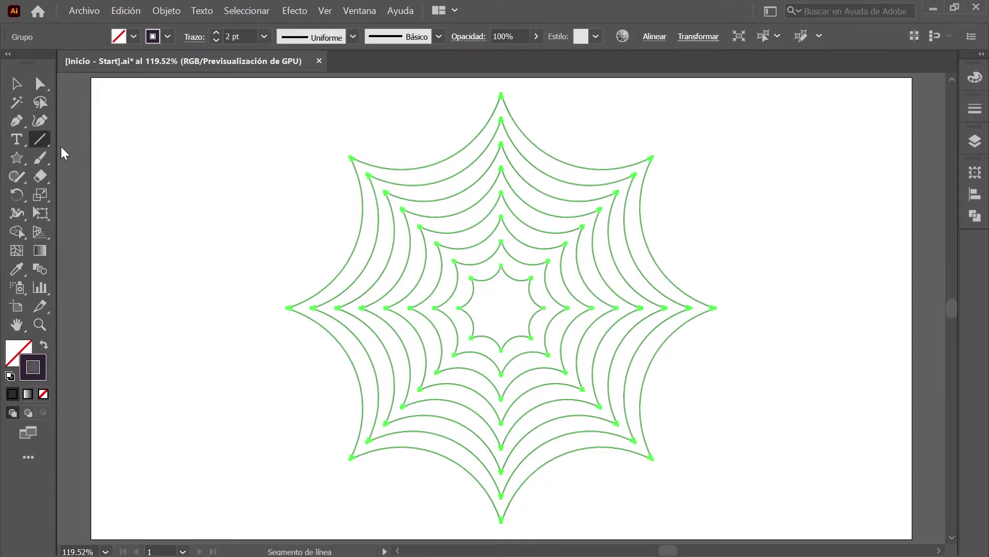
scroll(507, 104, up, 7)
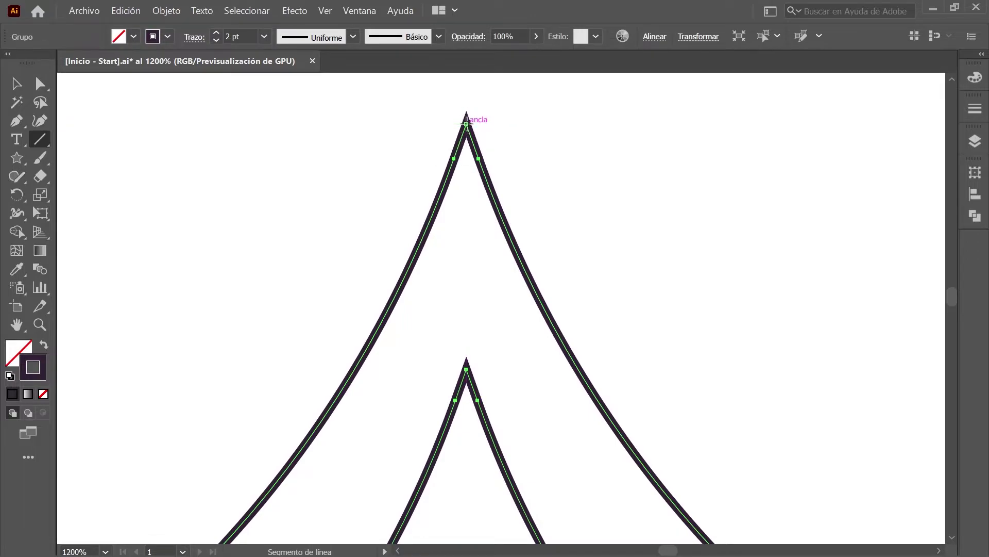
click(466, 127)
drag(119, 74, 150, 85)
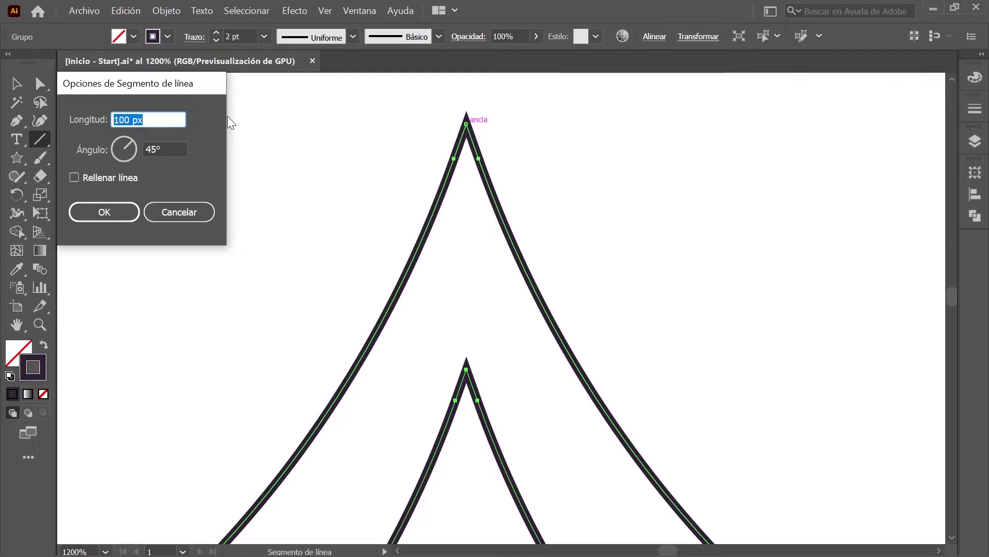
text(1000)
key(Tab)
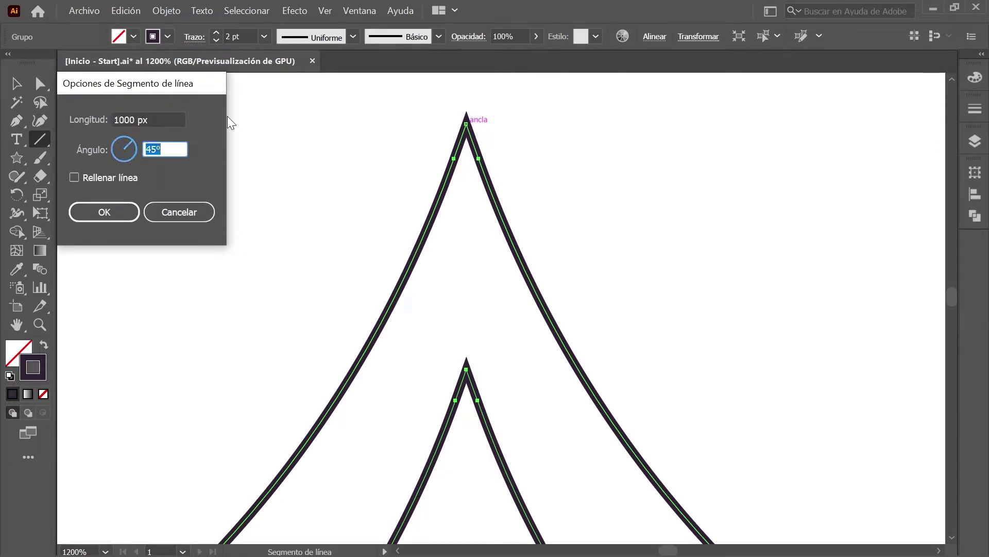
text(270)
click(130, 218)
key(ctrl+0)
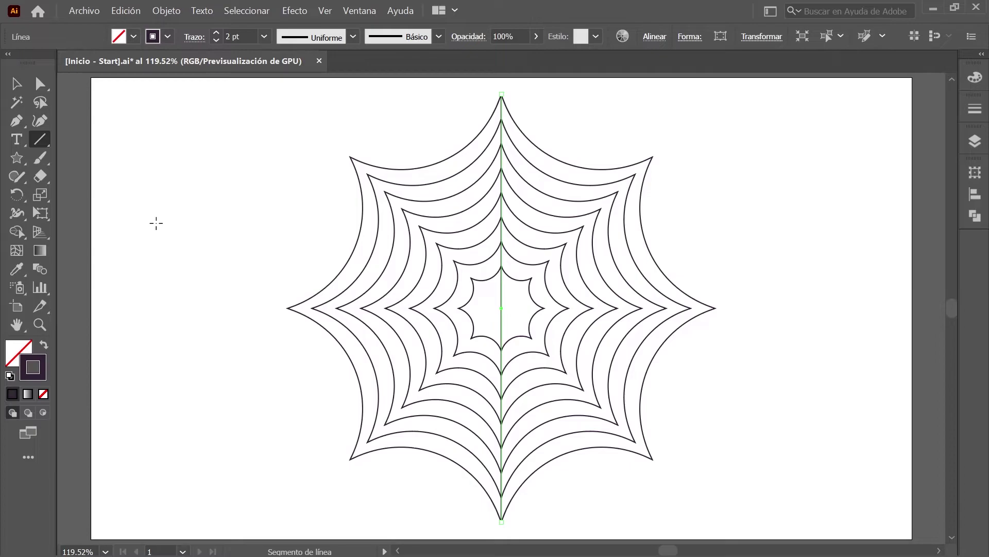
- Scale the vertical line uniformly to 125%
click(169, 11)
mouse_move(309, 33)
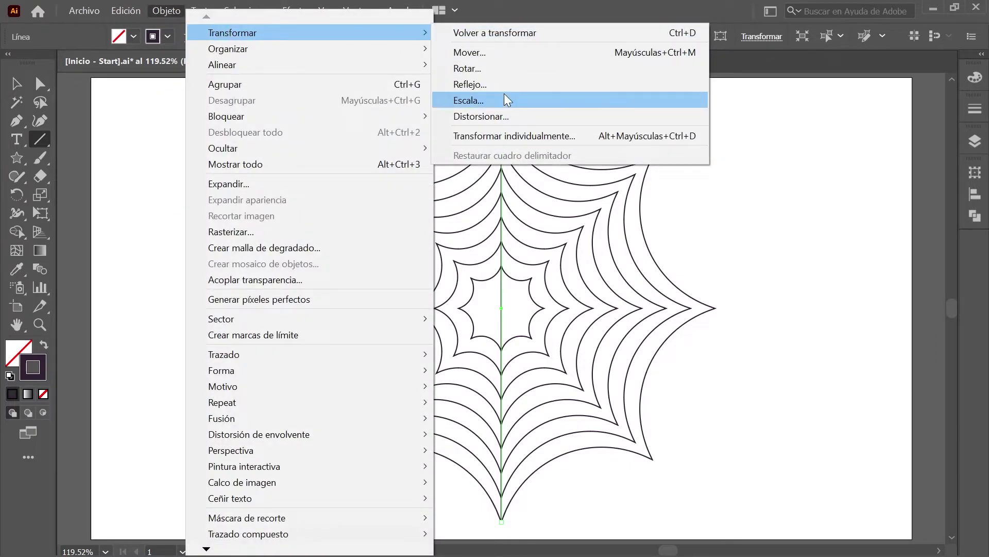
click(514, 98)
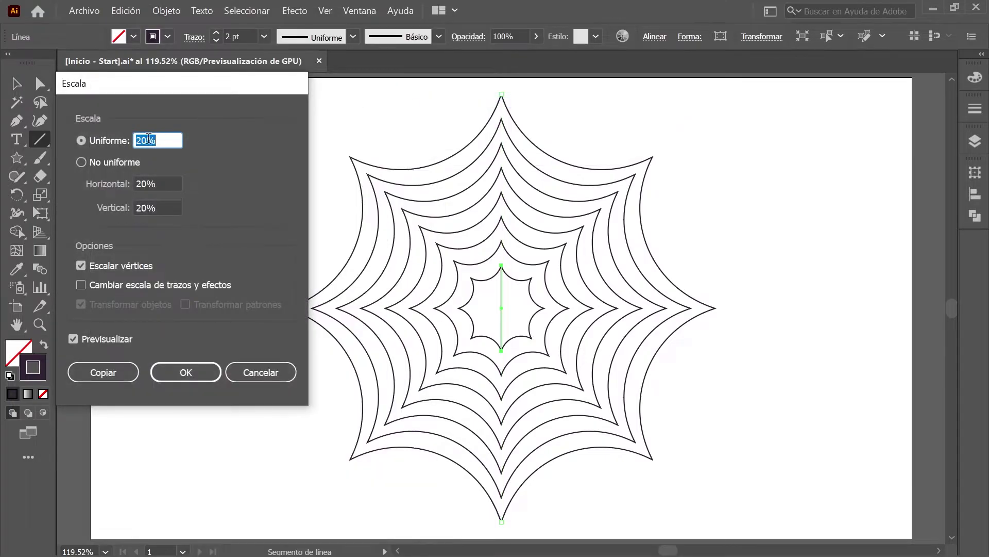
click(81, 140)
text(125)
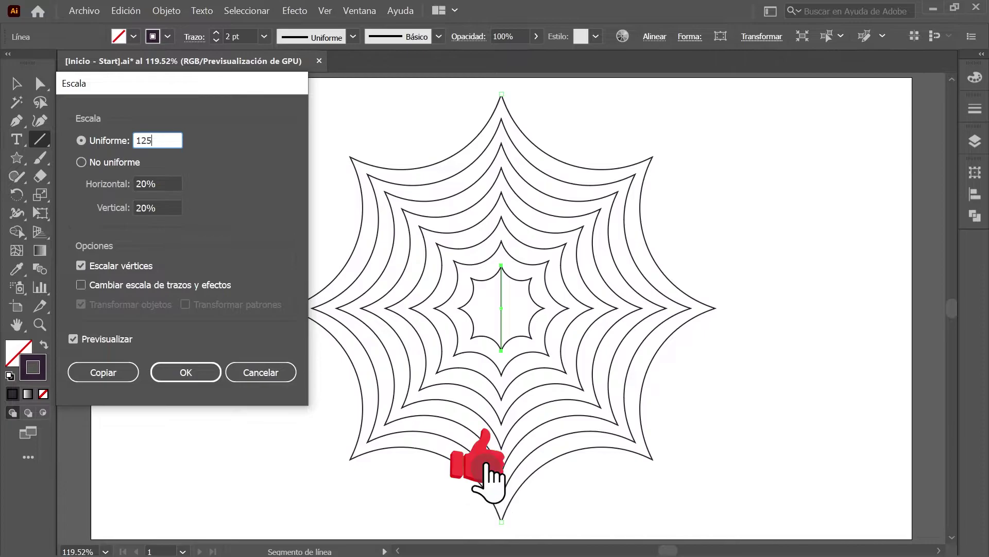
click(206, 370)
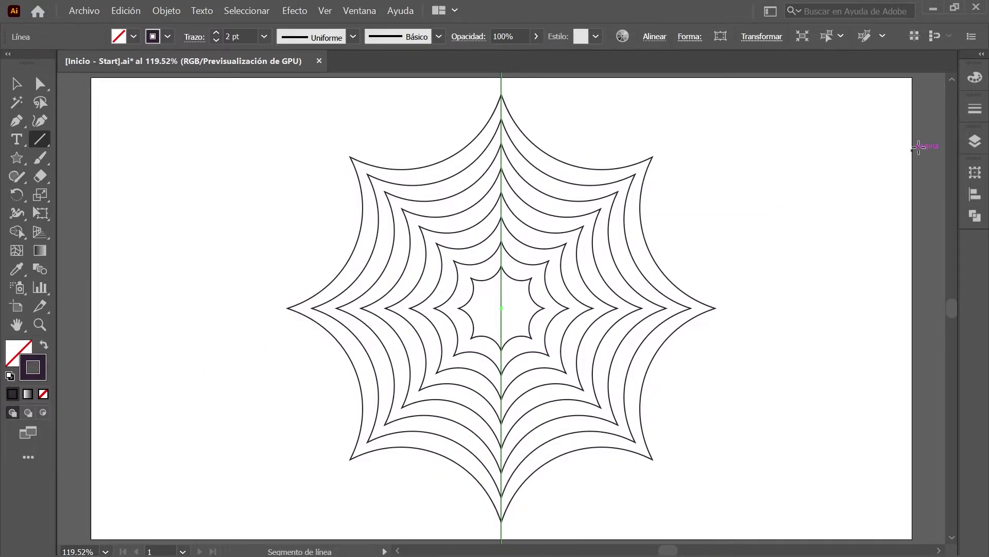
- Apply Width Profile 1 to the line's stroke so it tapers
click(974, 109)
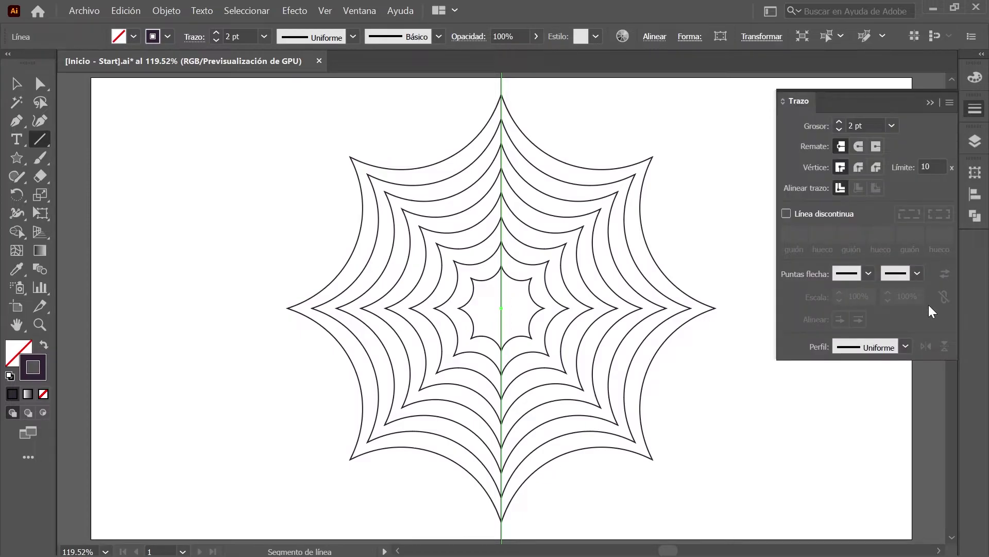
click(906, 346)
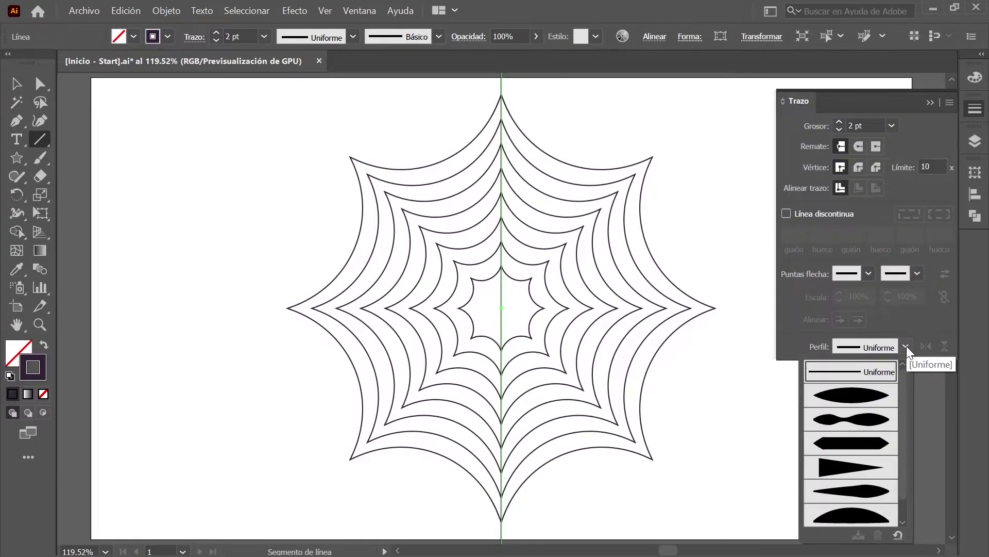
click(888, 391)
click(975, 109)
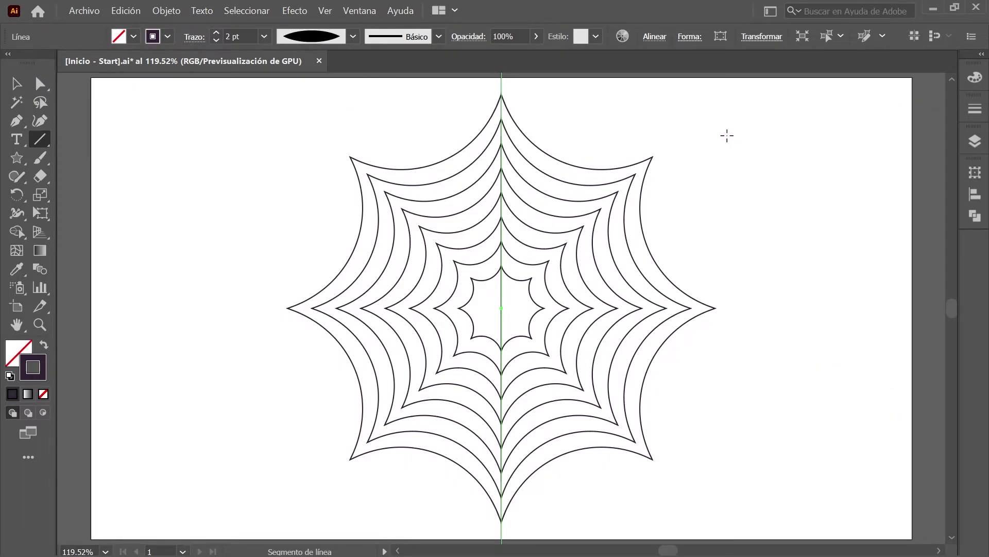
click(170, 12)
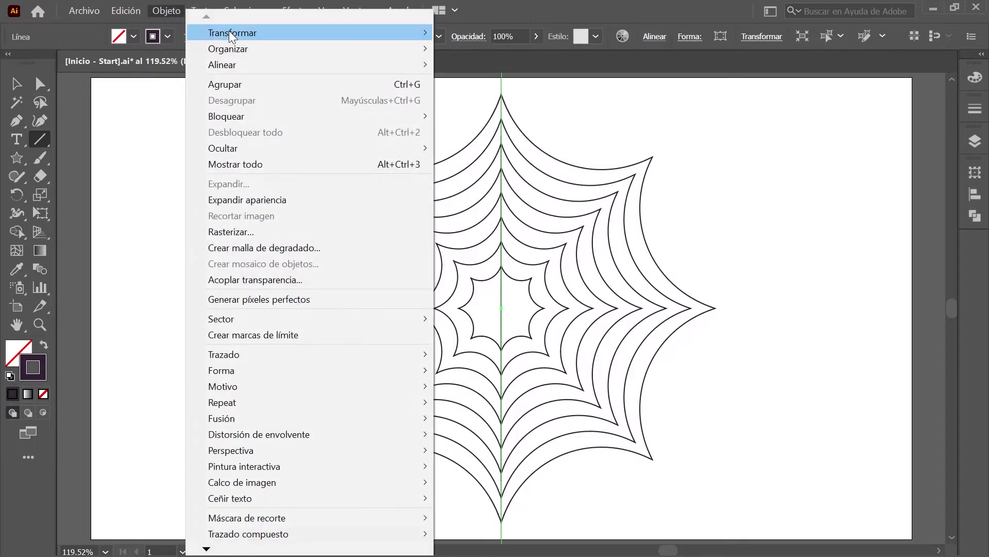
mouse_move(309, 33)
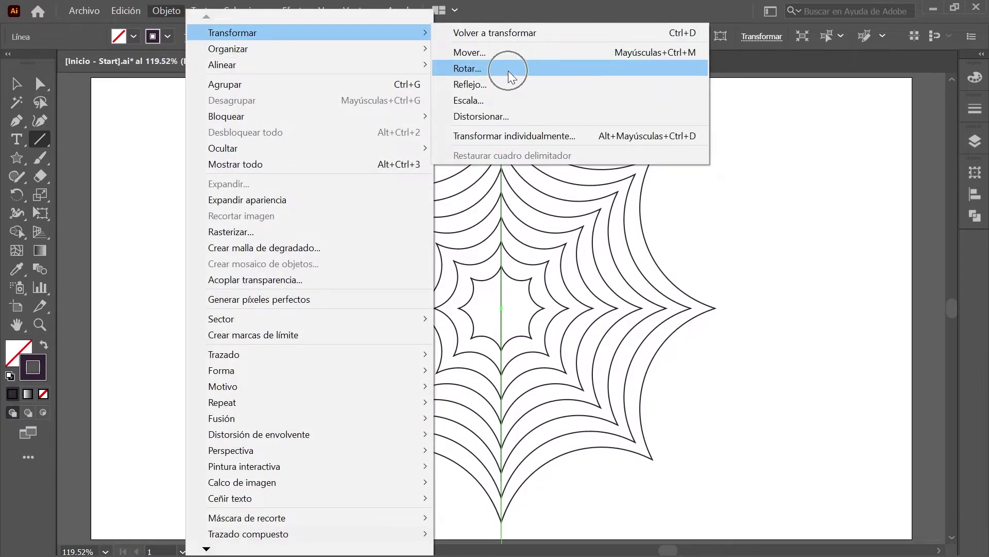
- Copy the tapered line rotated 45°, then repeat the transform twice for horizontal and diagonal spokes
click(508, 70)
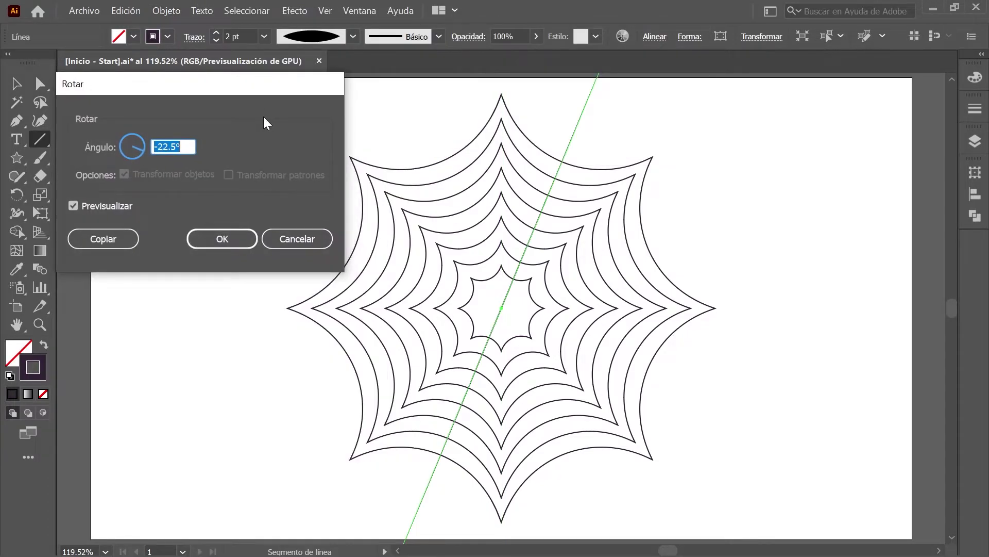
text(45)
click(116, 239)
key(v)
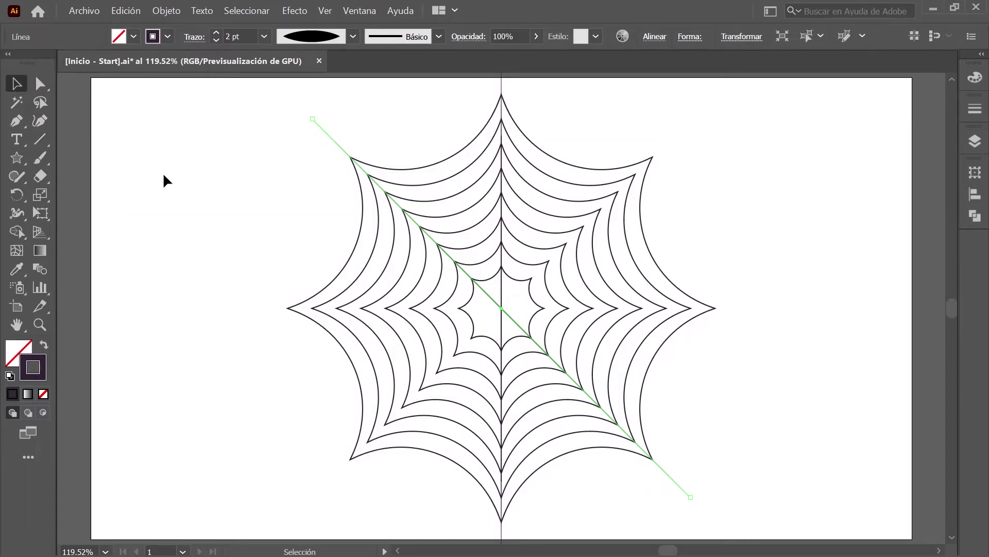
click(173, 15)
mouse_move(229, 32)
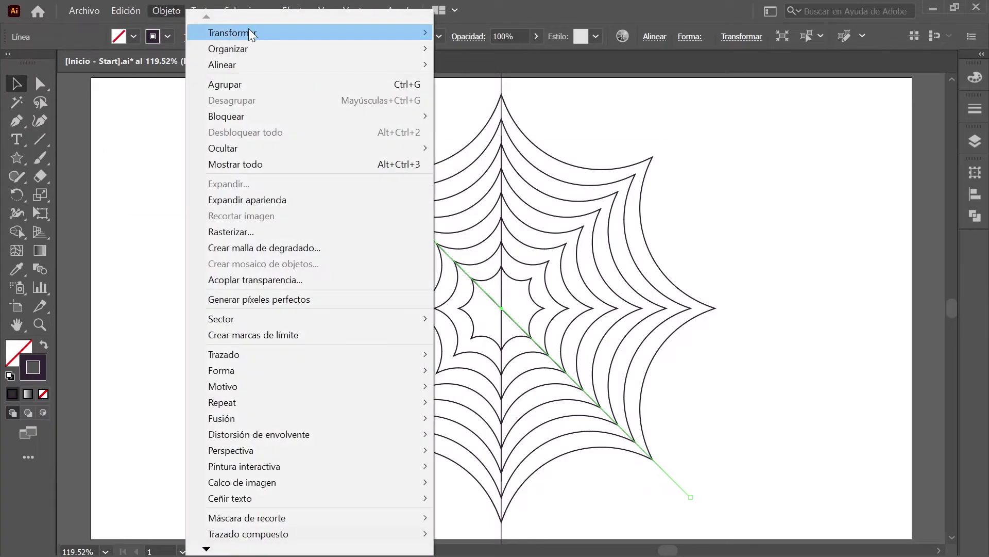
click(604, 33)
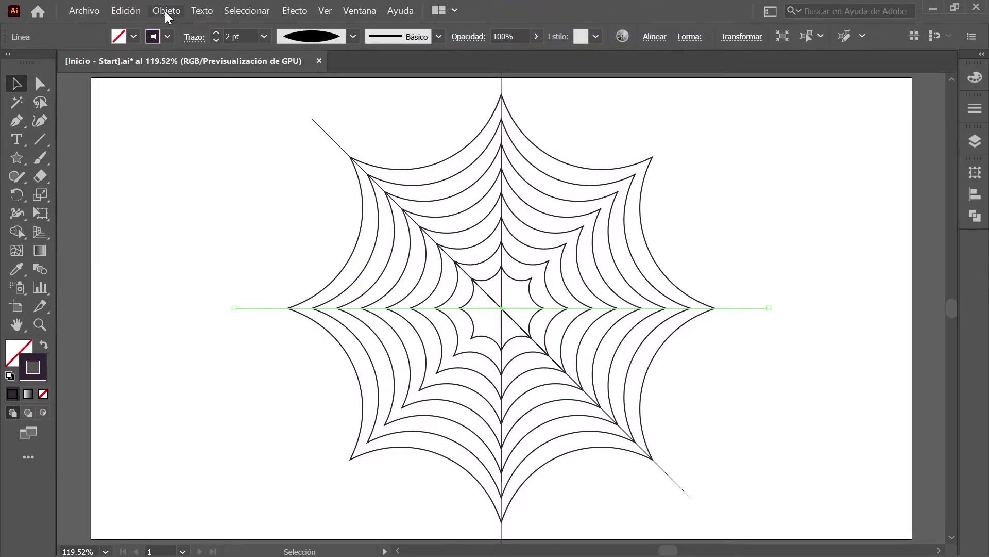
click(165, 11)
click(477, 32)
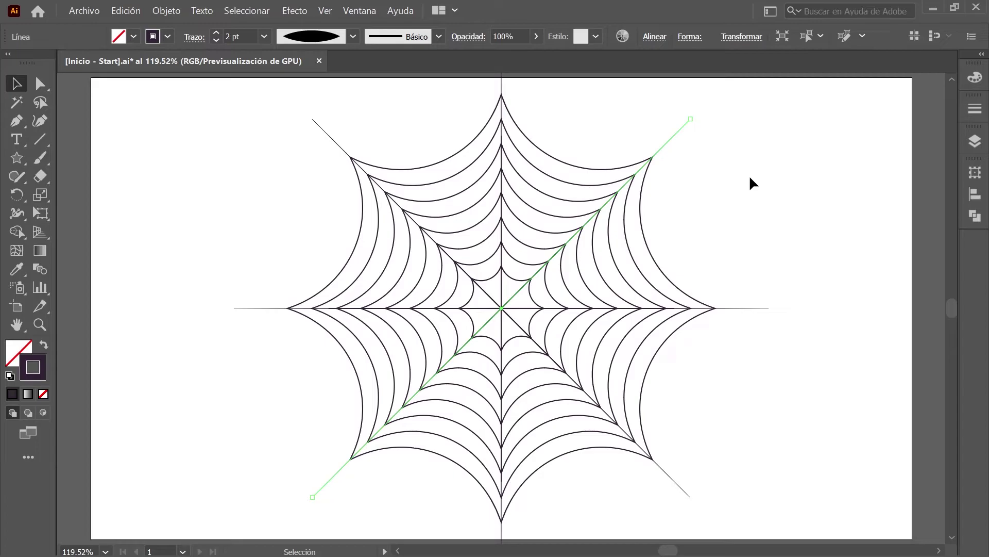
- Select all web paths, expand their appearance, and expand fills and strokes into outlines
click(252, 12)
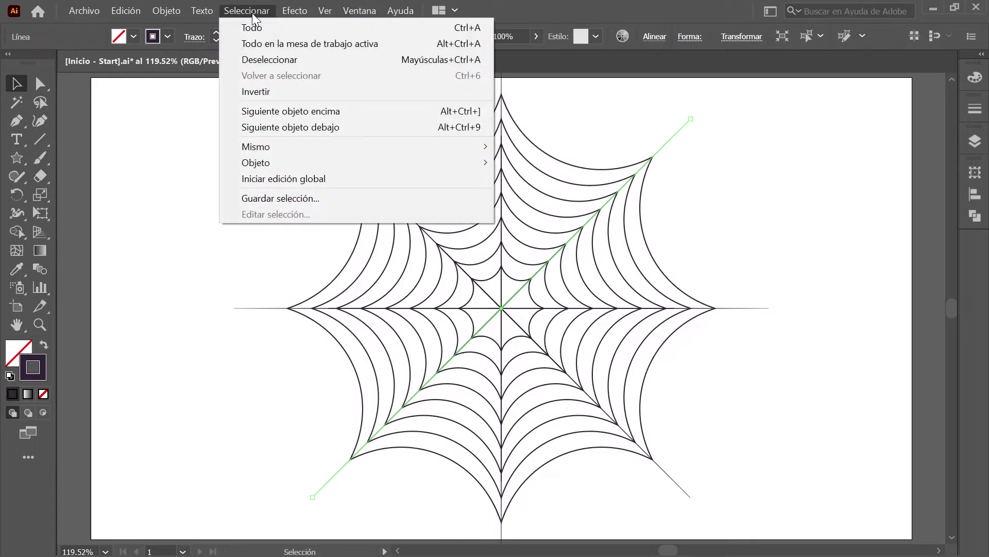
click(261, 27)
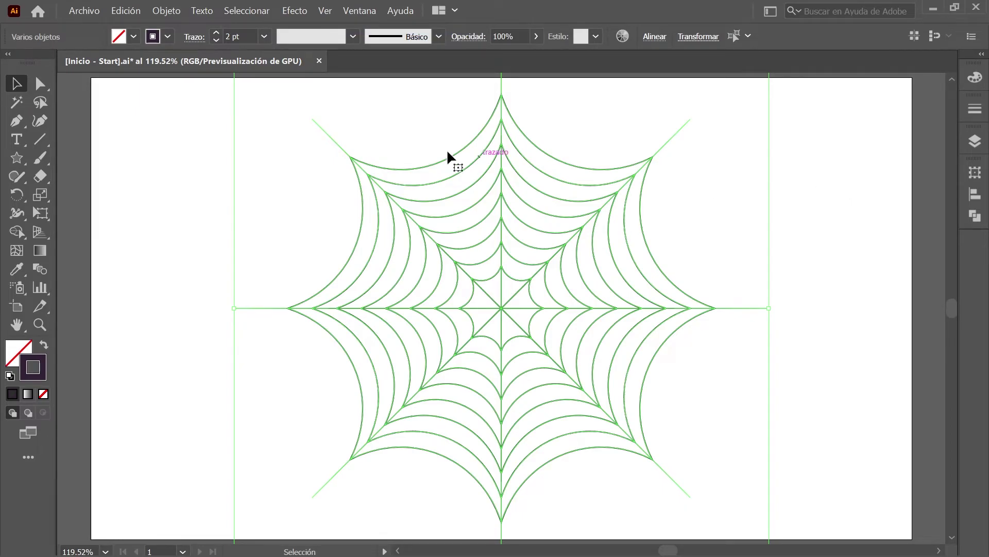
click(167, 11)
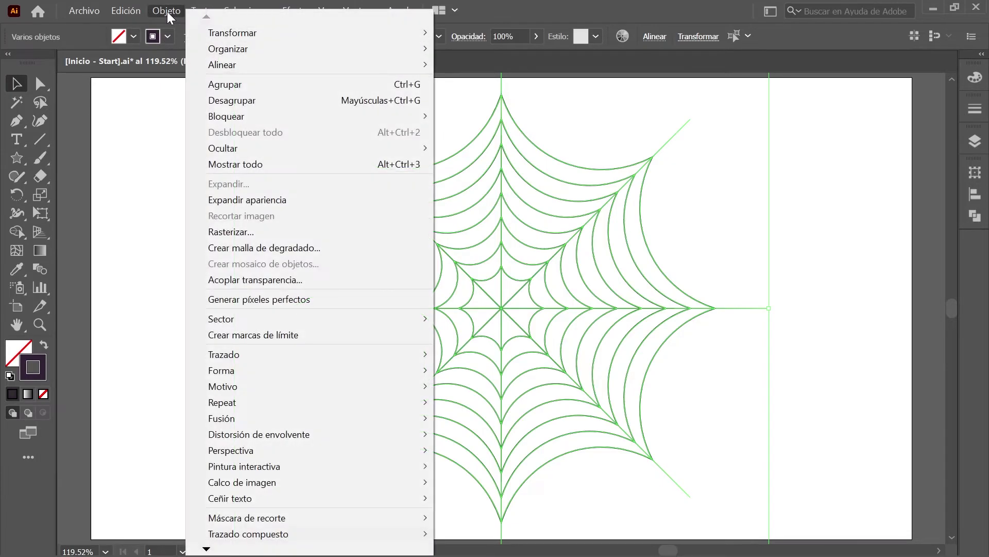
click(310, 201)
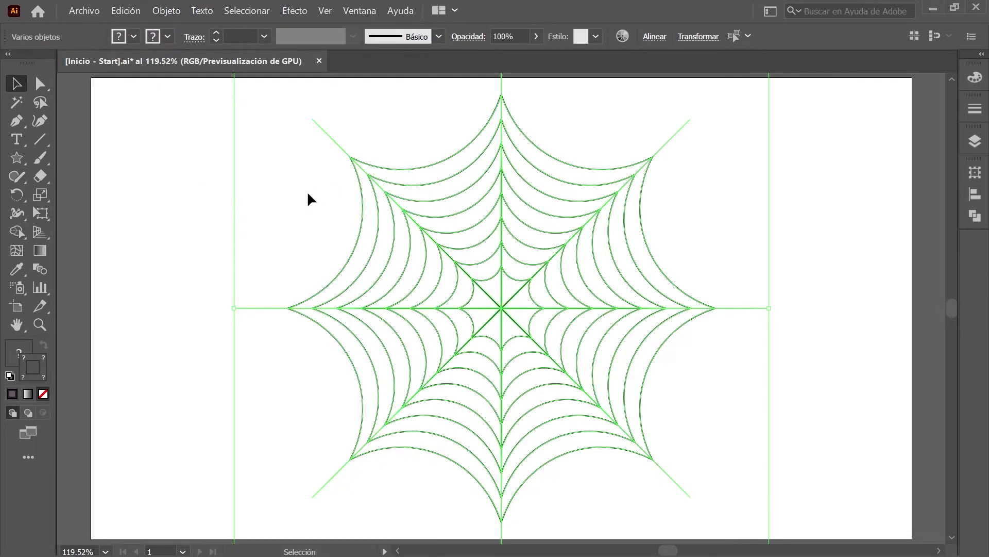
click(165, 11)
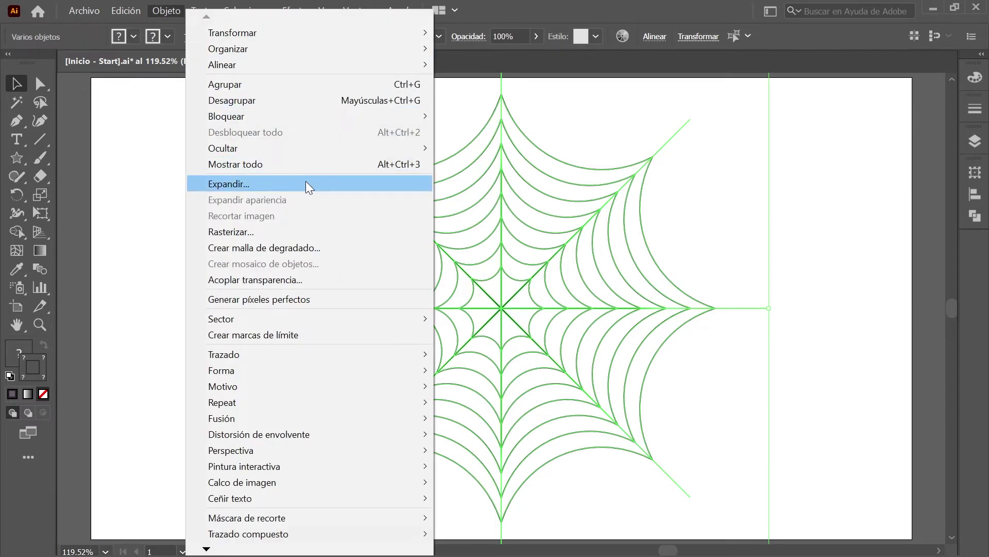
click(305, 183)
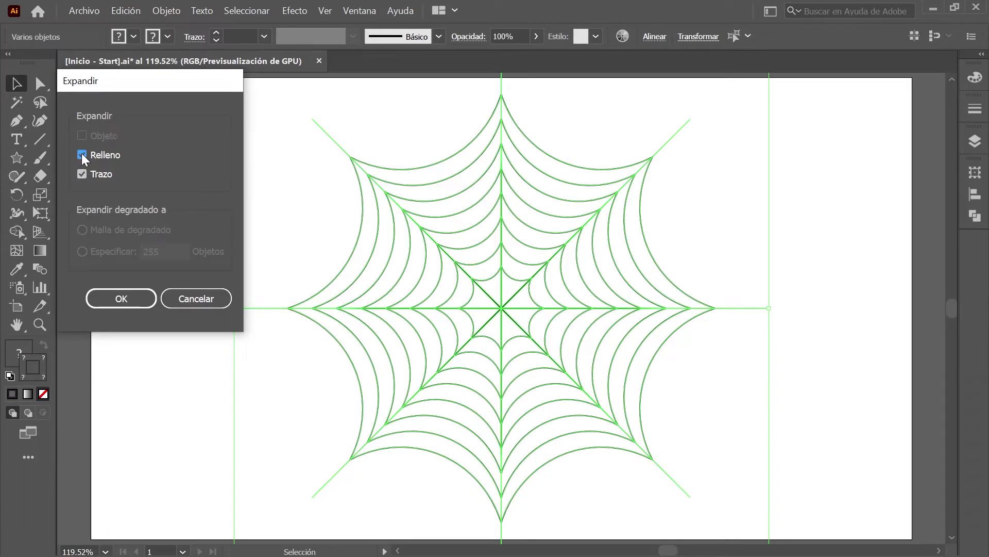
click(135, 300)
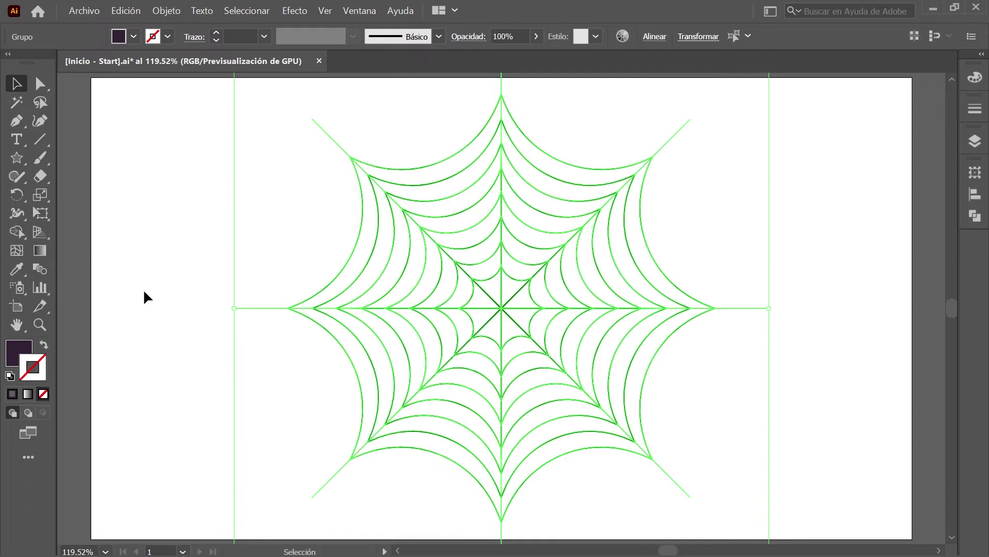
- Unite all web pieces with Pathfinder into one compound shape
click(974, 216)
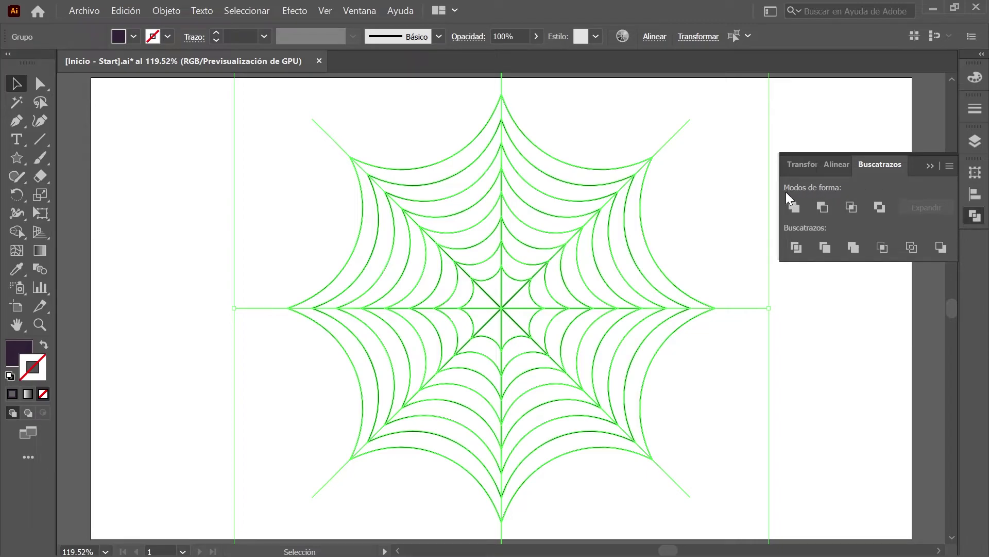
click(796, 209)
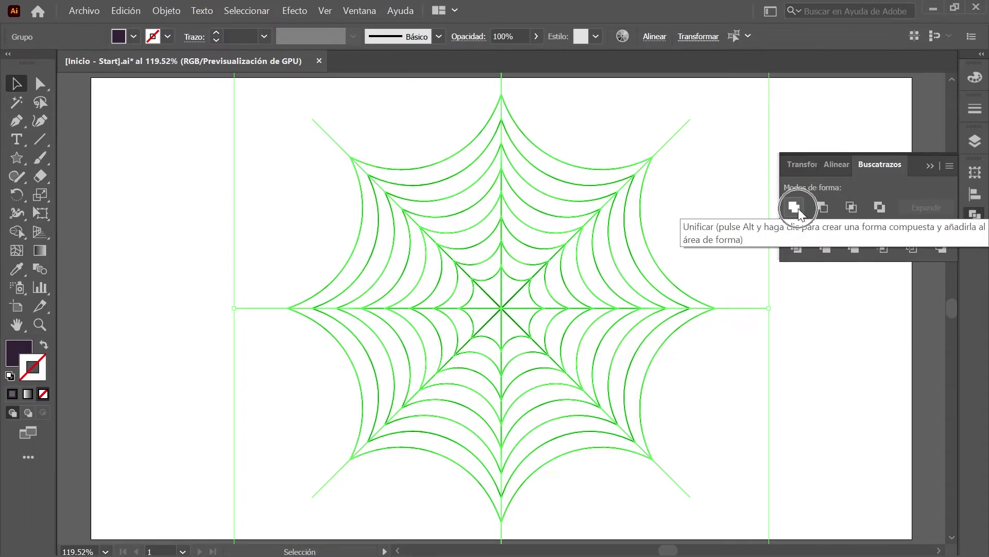
click(974, 216)
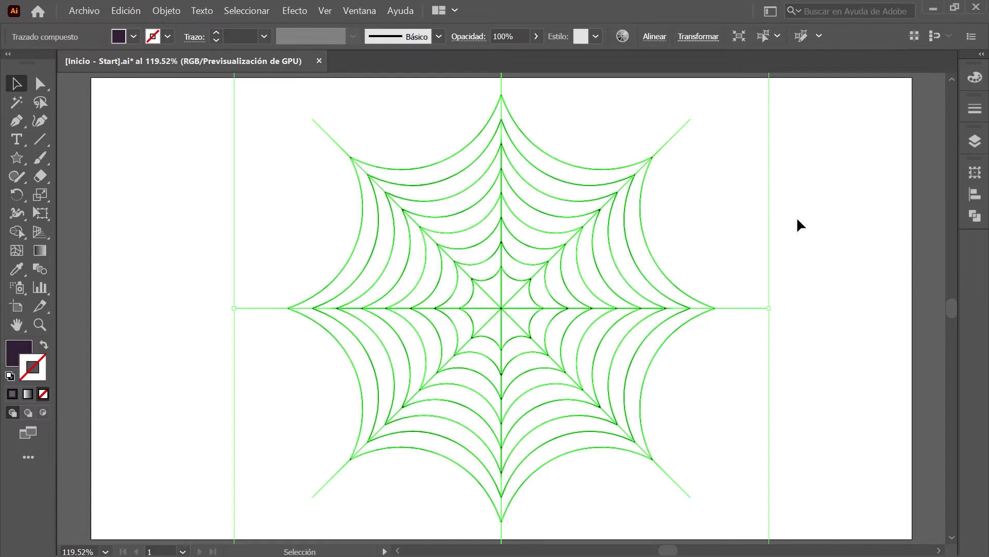
- Scale the web proportionally to 2280 px wide in the Transform panel
click(974, 173)
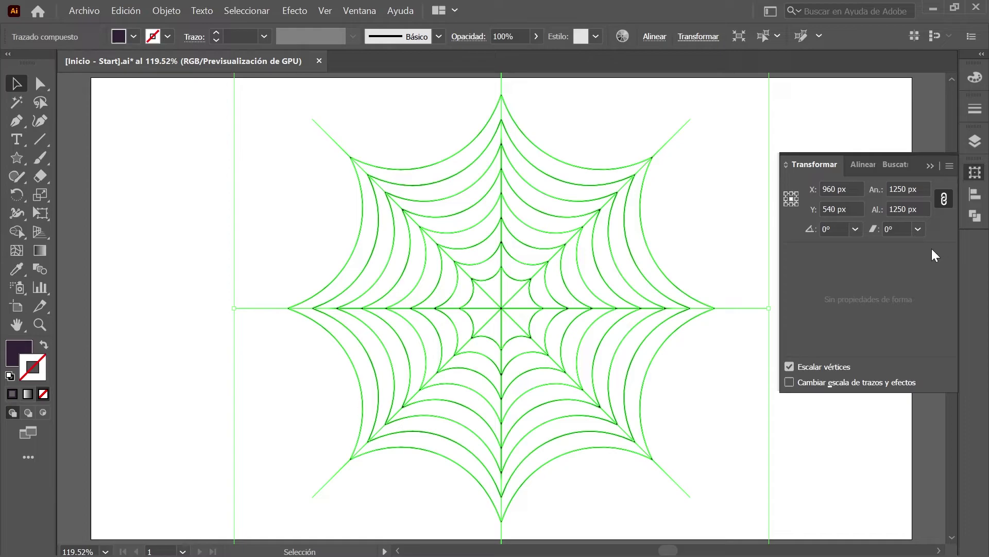
click(944, 199)
click(922, 193)
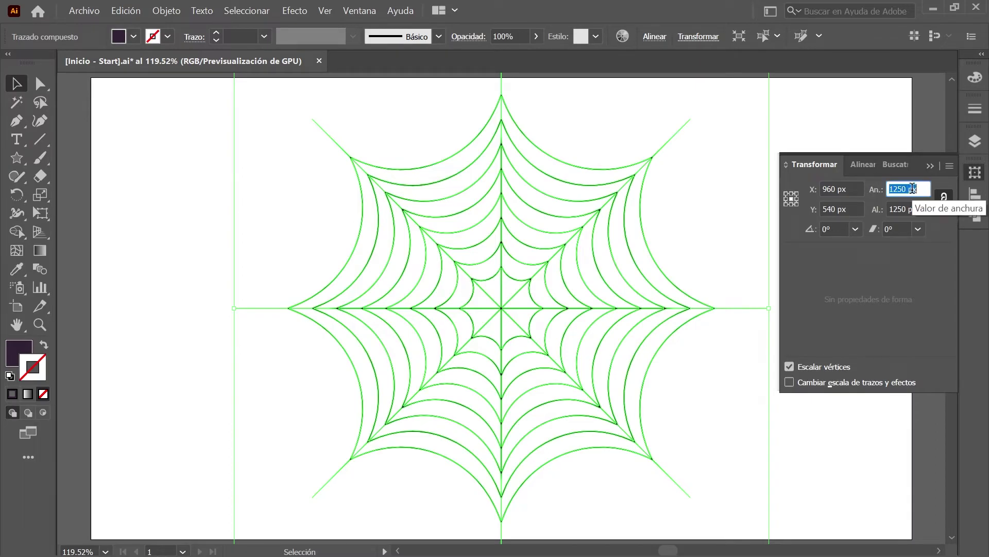
text(22)
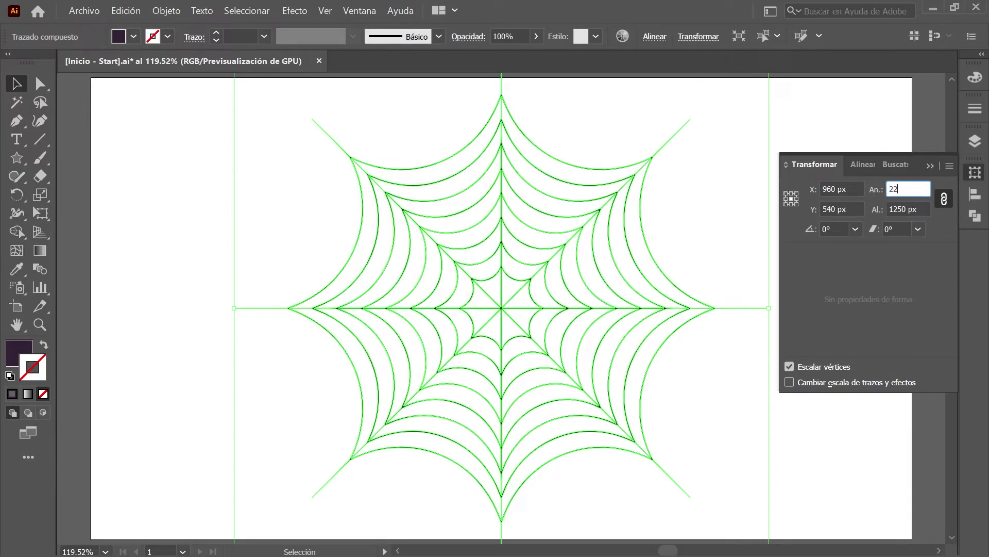
text(80)
key(Return)
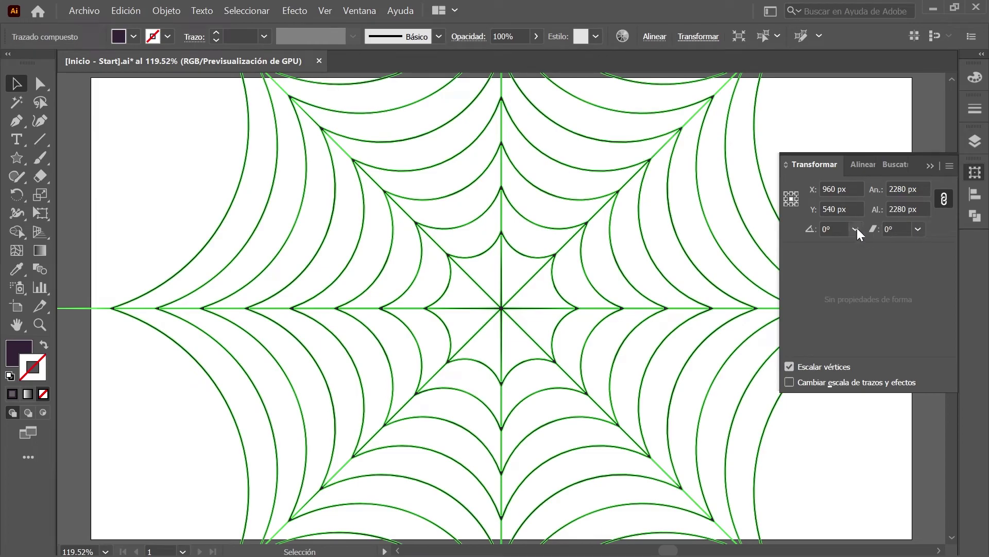
- Rotate the web by 16° and close the Transform panel
click(835, 229)
text(16)
key(Return)
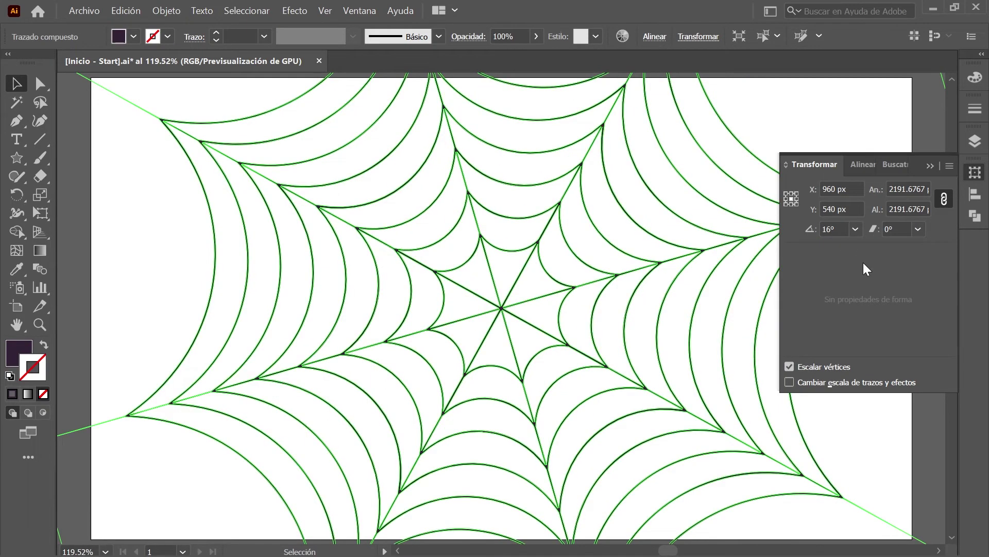
click(975, 172)
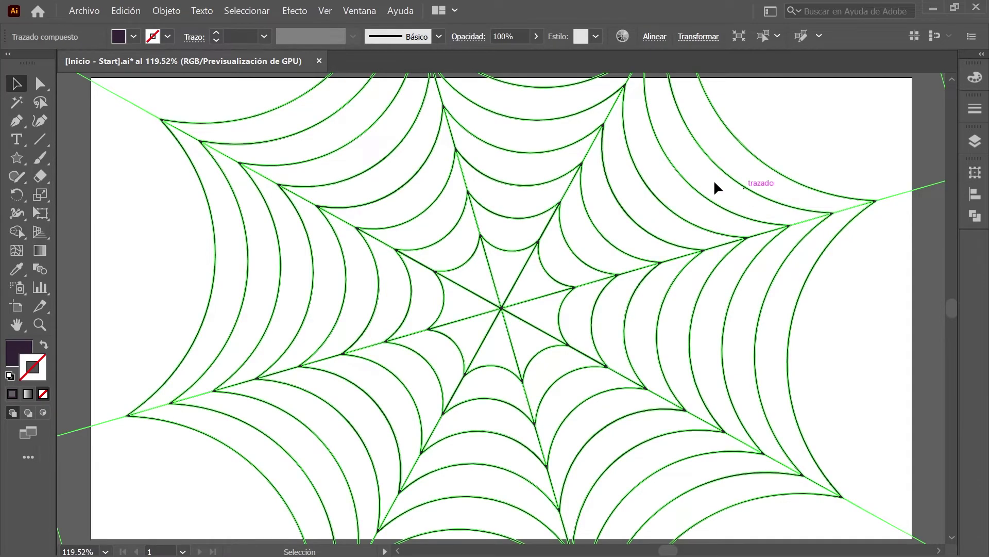
click(254, 11)
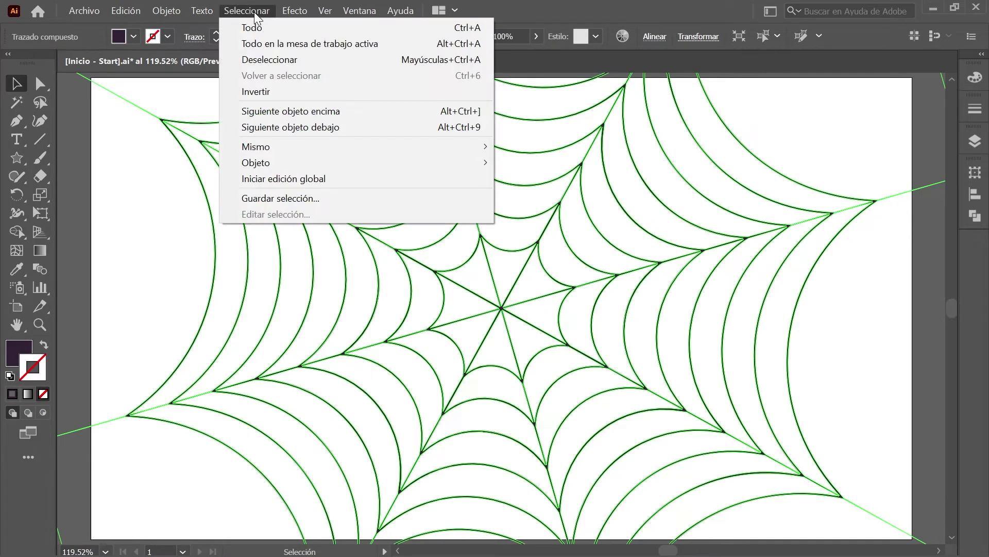
- Deselect the web and start an Alt-centred rectangle at the web's centre
click(314, 61)
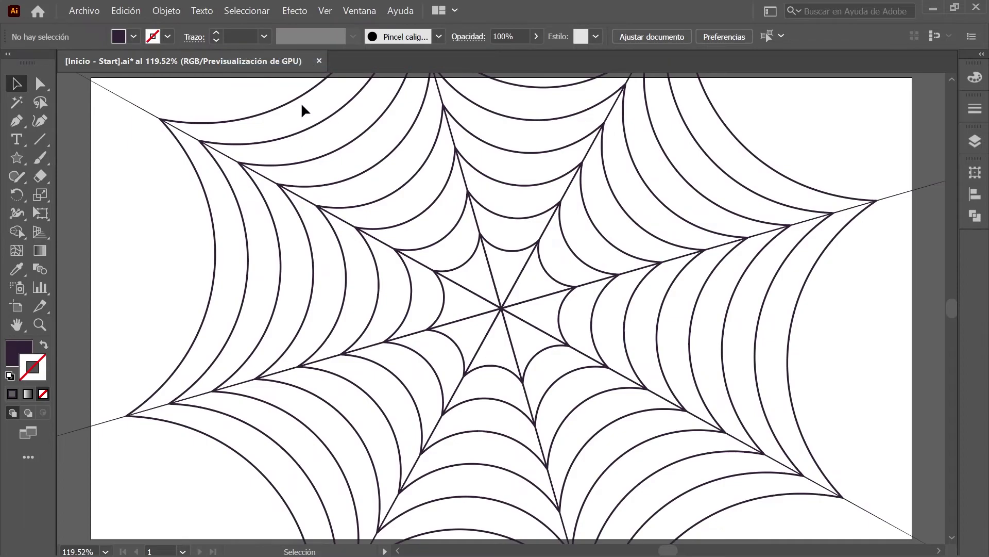
drag(17, 156, 52, 159)
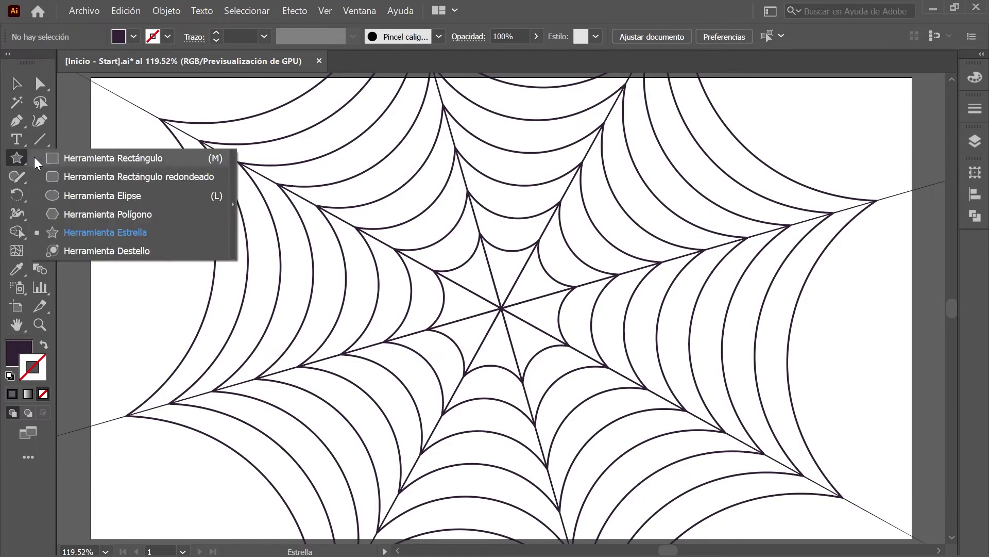
scroll(521, 296, up, 5)
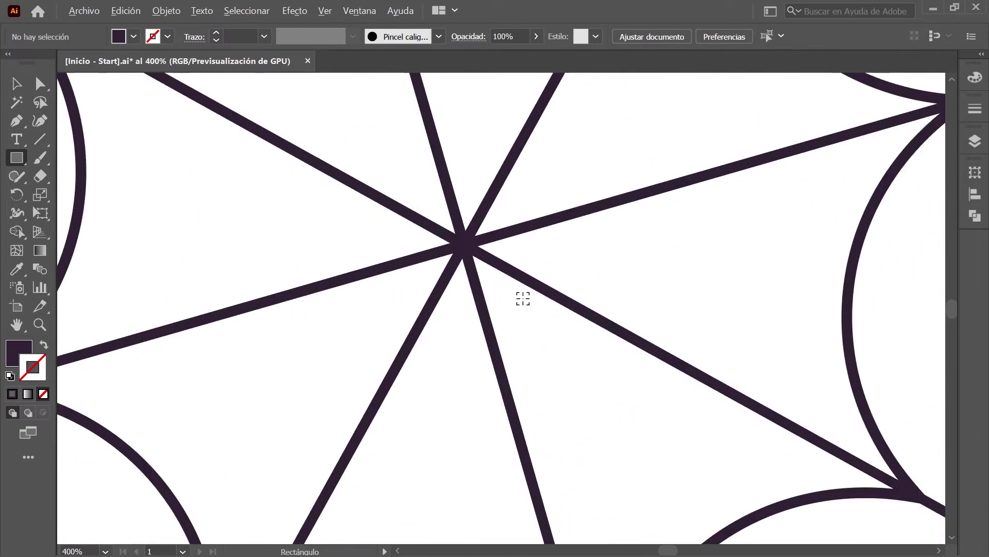
scroll(436, 221, up, 1)
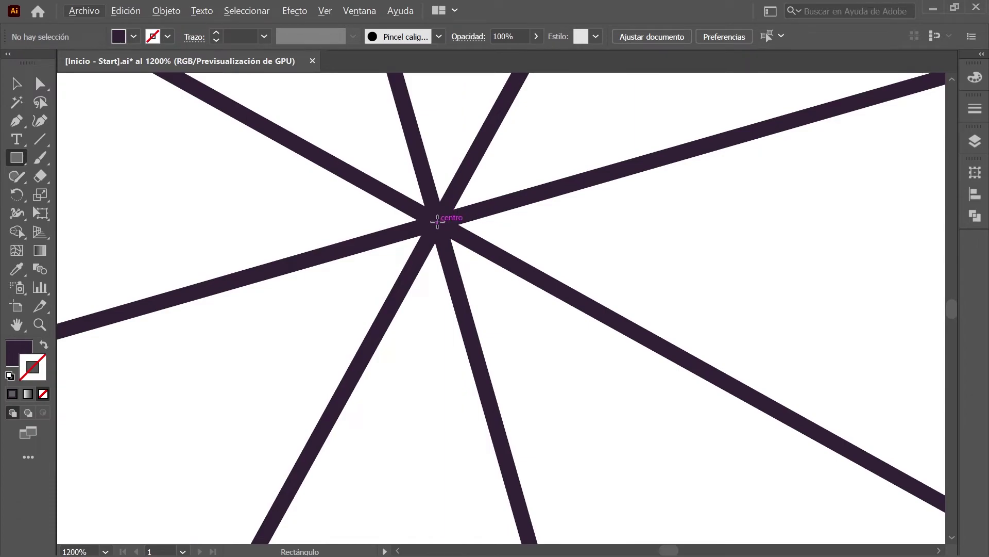
key(alt)
drag(438, 221, 444, 228)
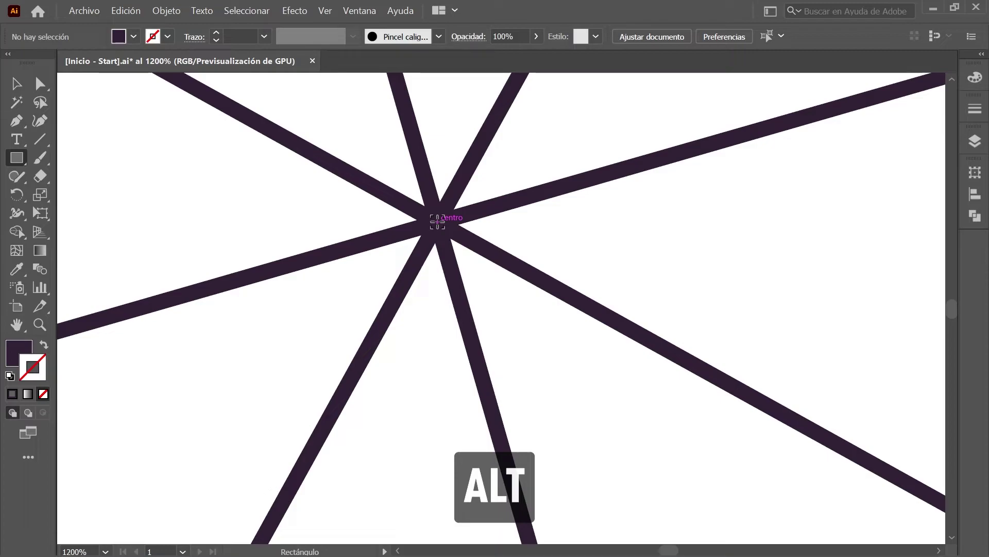
- Size the centred rectangle to 1940 × 1100 px
click(438, 221)
drag(111, 83, 113, 86)
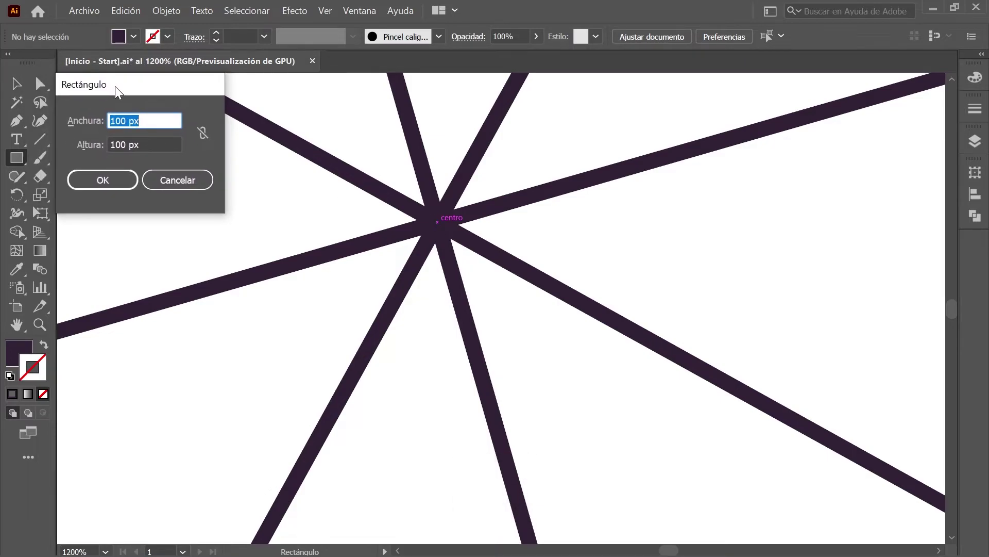
text(19)
text(40)
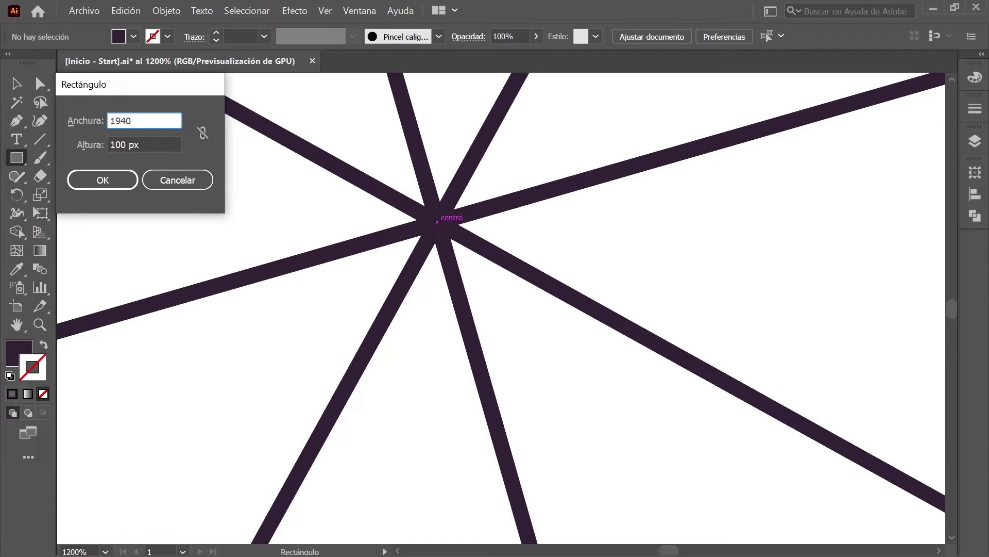
key(Tab)
text(110)
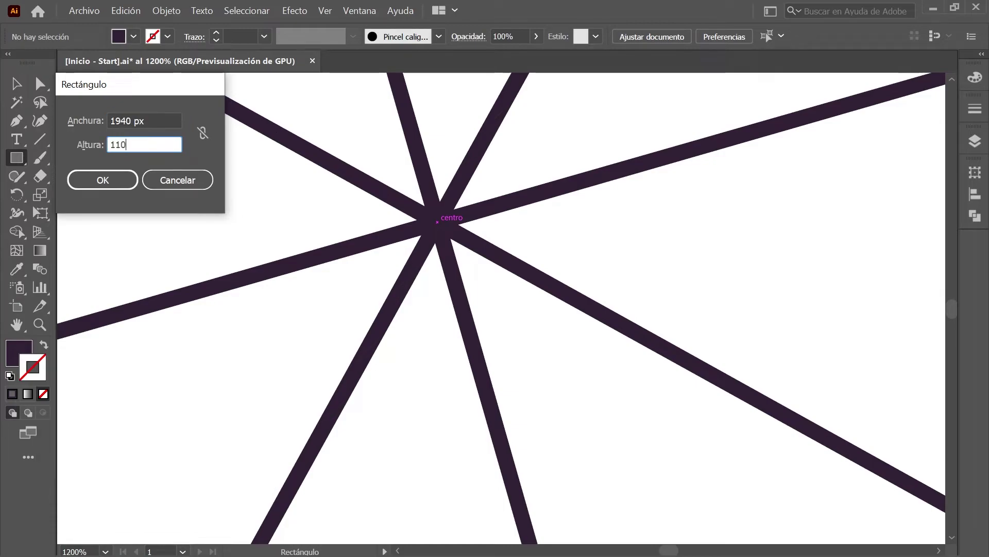
text(0)
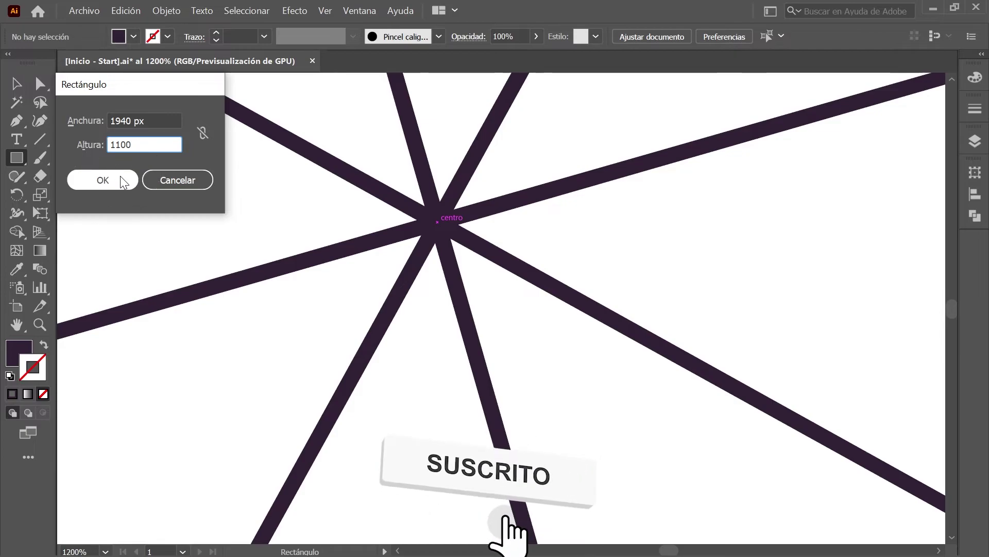
click(122, 180)
key(ctrl+0)
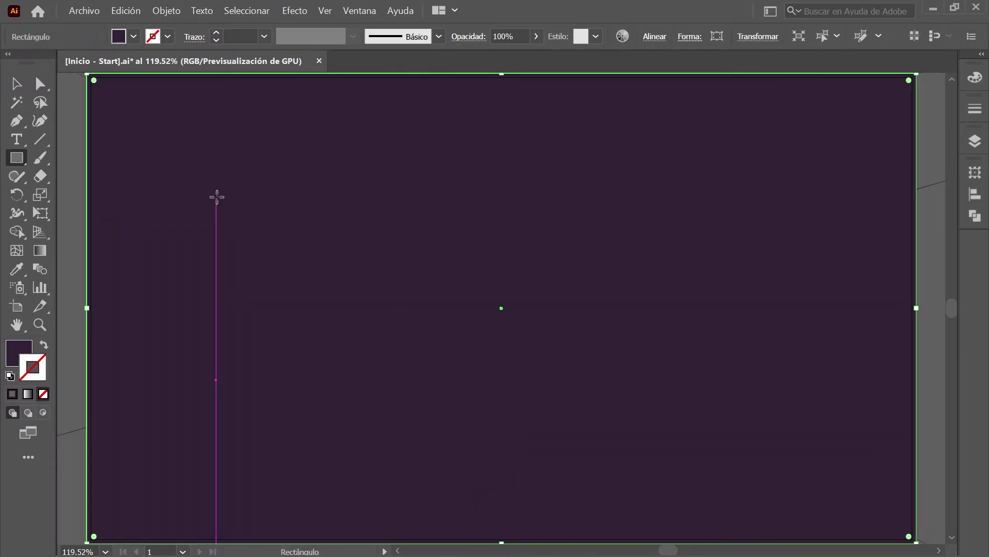
- Select the web and rectangle together and make a clipping mask from them
click(16, 83)
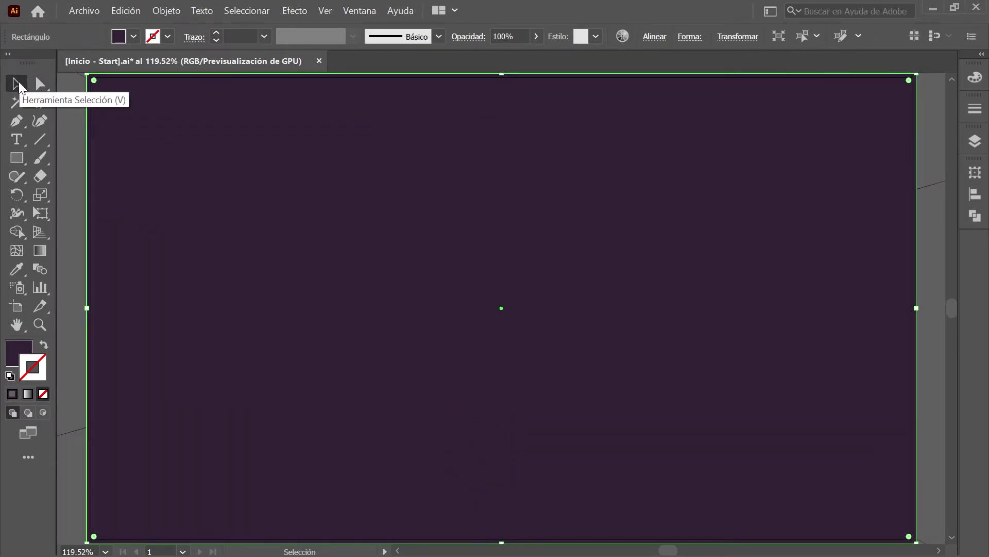
click(245, 13)
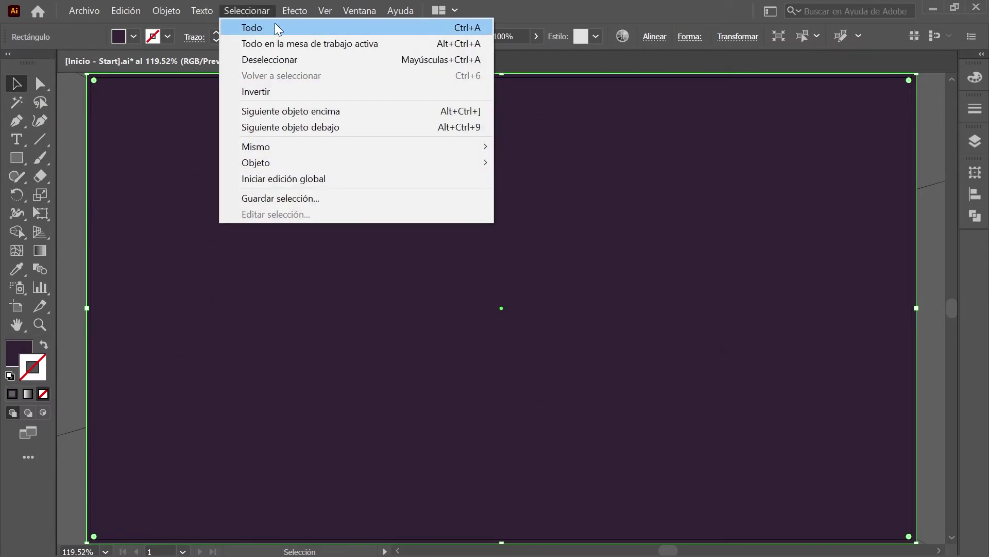
click(277, 27)
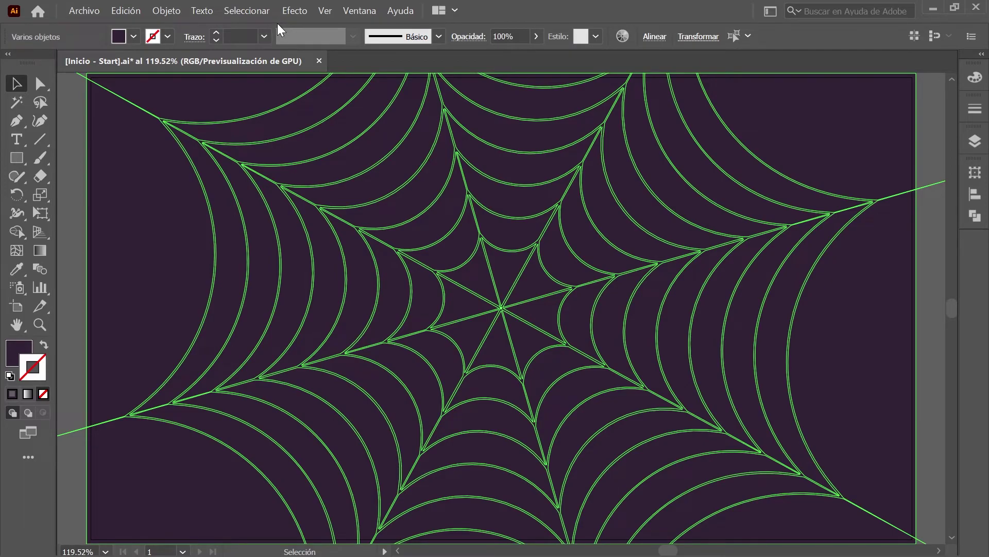
click(177, 10)
mouse_move(247, 518)
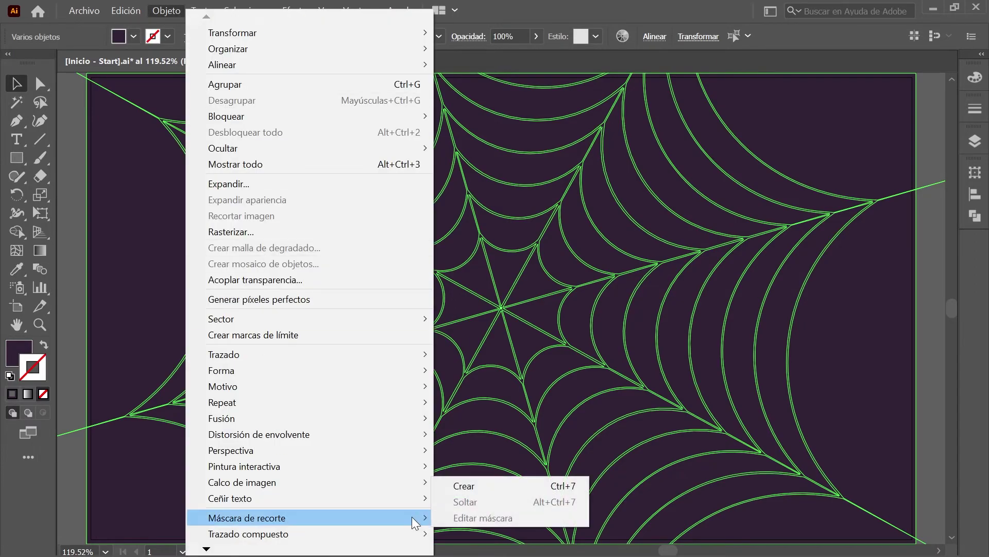
click(478, 486)
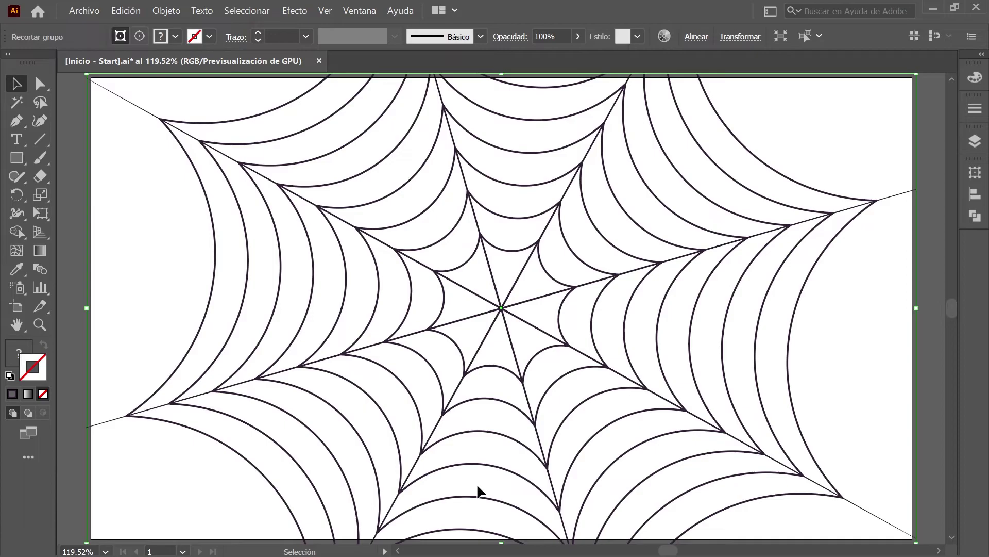
- Turn on the purple textured background layer and the spider layer in the Layers panel
click(975, 144)
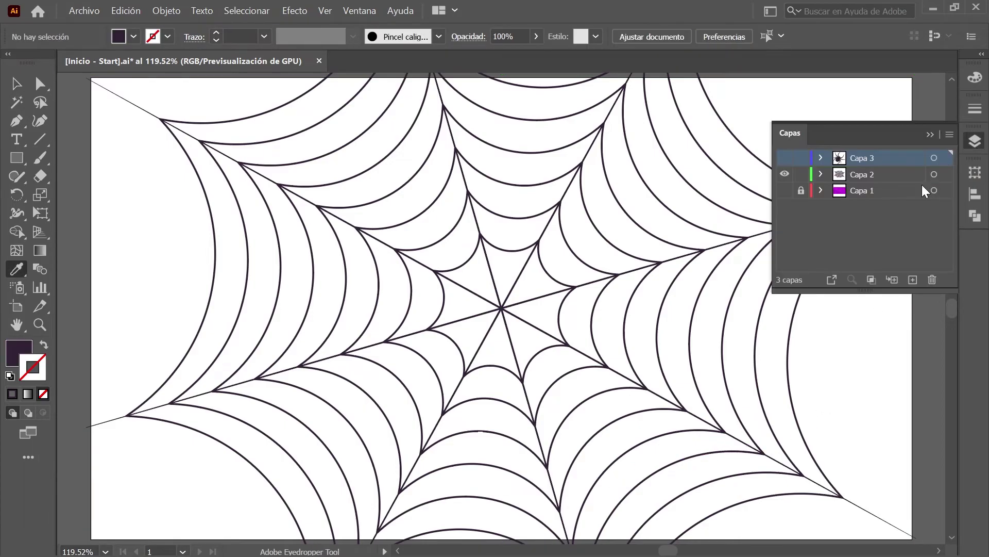
click(785, 191)
click(785, 158)
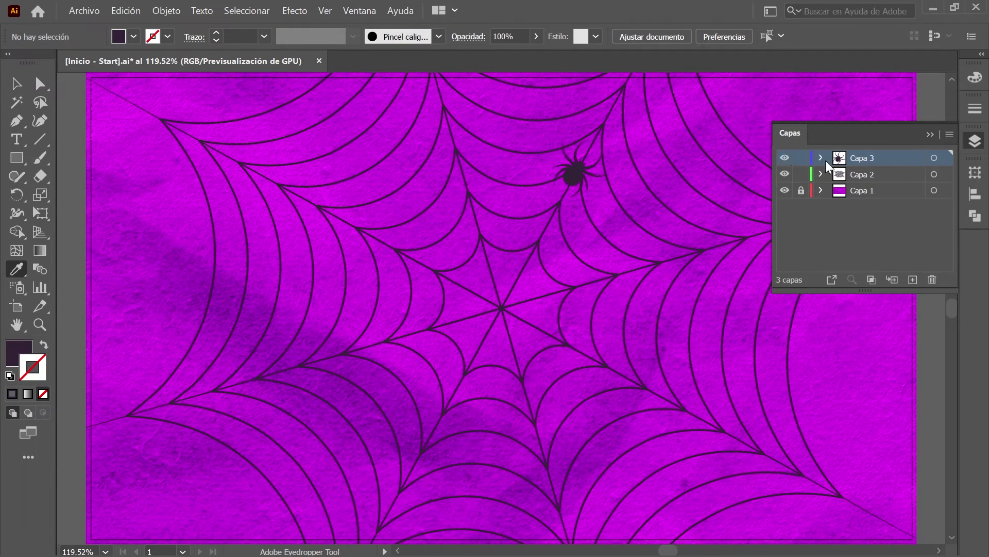
click(975, 142)
key(v)
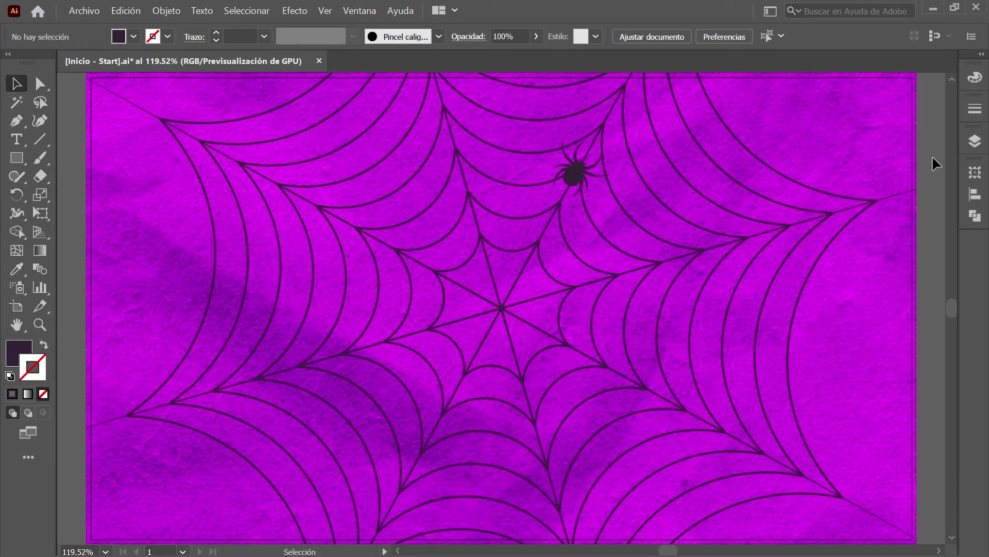
- Scroll to the ND Studio membership tiers and join the $5 per month tier
scroll(886, 188, down, 2)
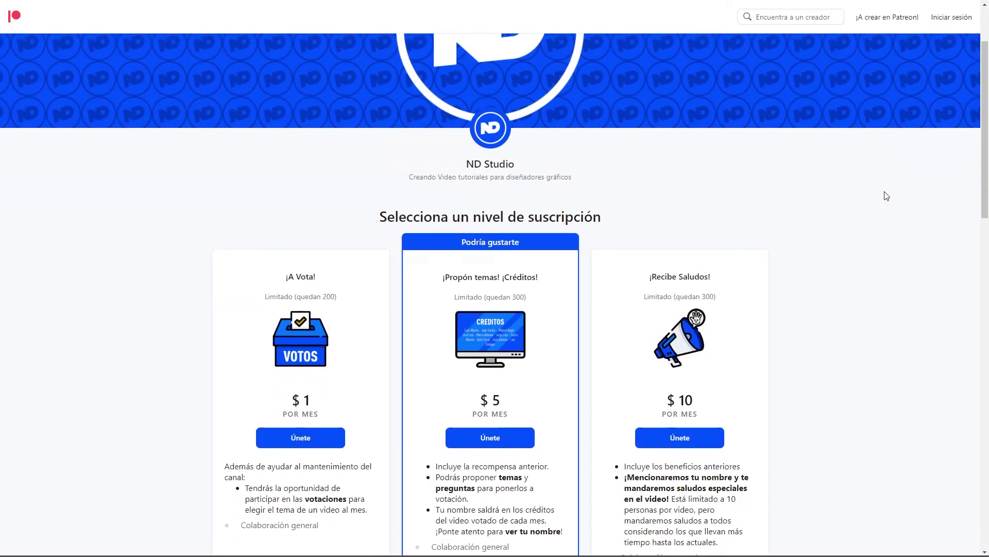
scroll(884, 196, down, 2)
click(332, 338)
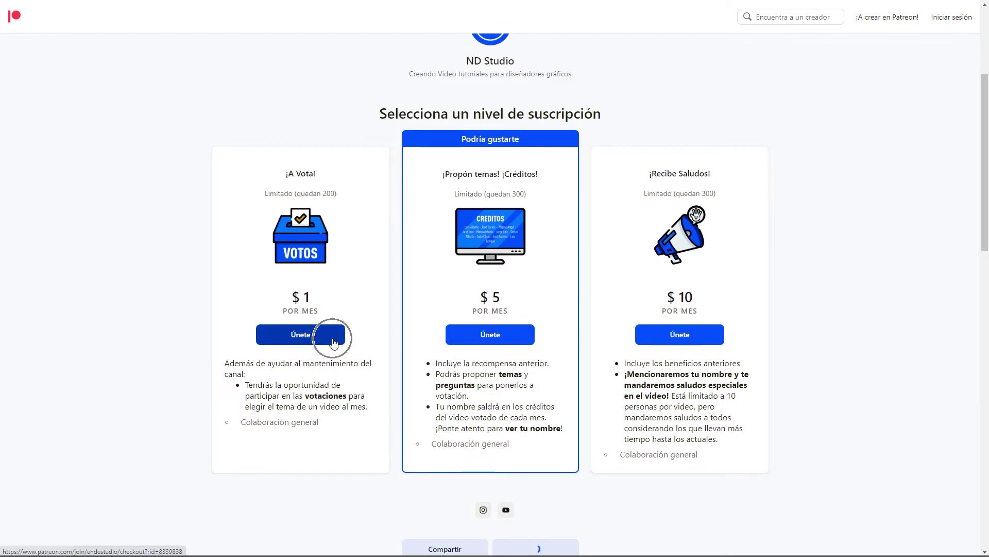
click(490, 335)
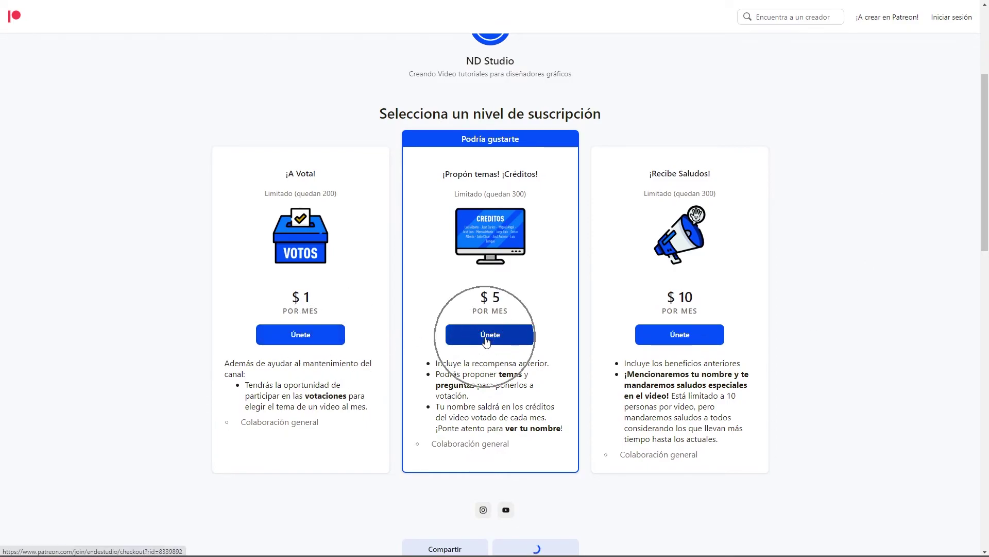